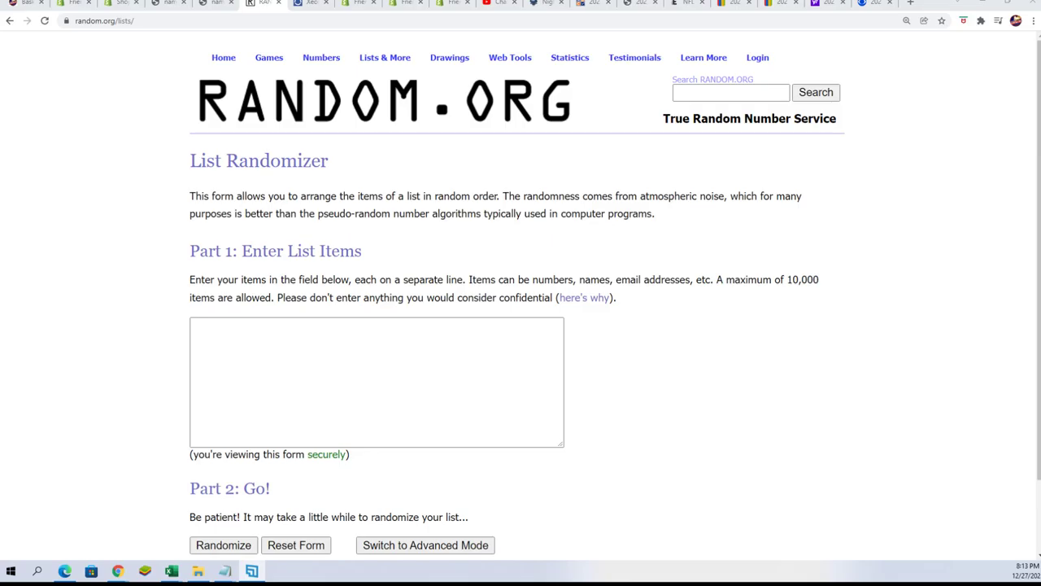
- Copy the six first-wave owner names from the Notepad list
key(alt+Tab)
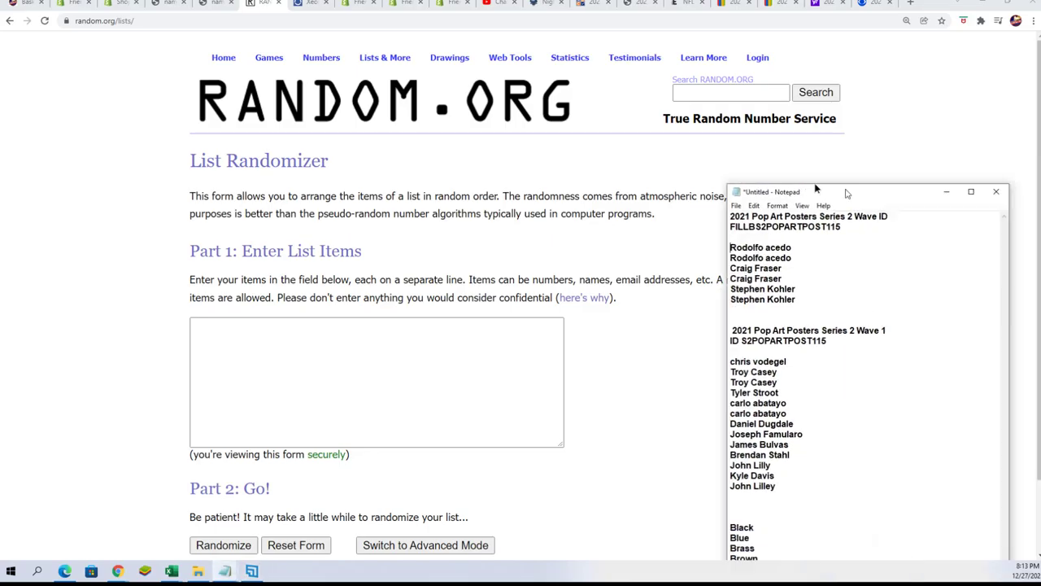
drag(857, 198, 783, 127)
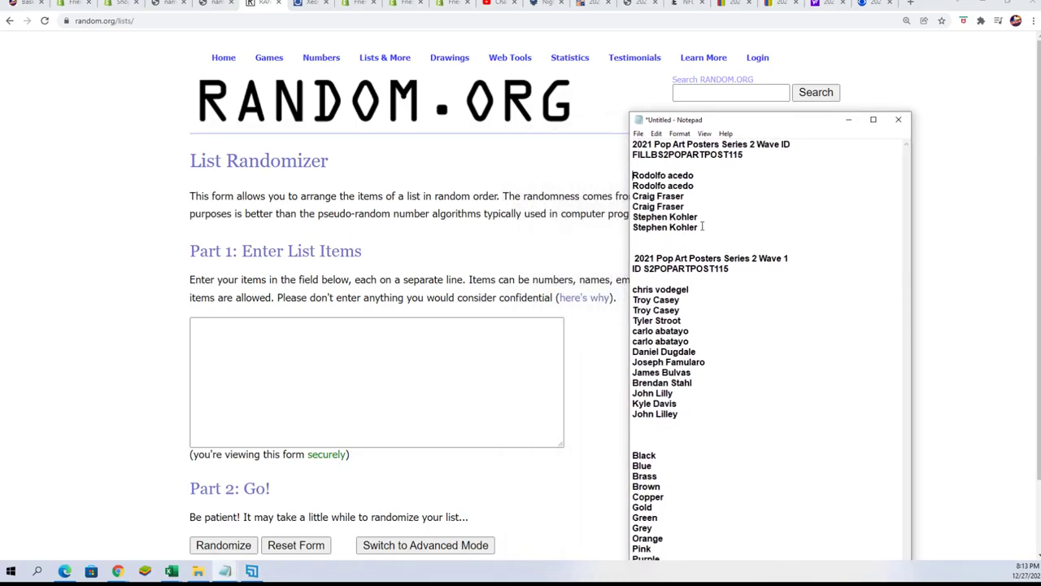
drag(701, 228, 633, 175)
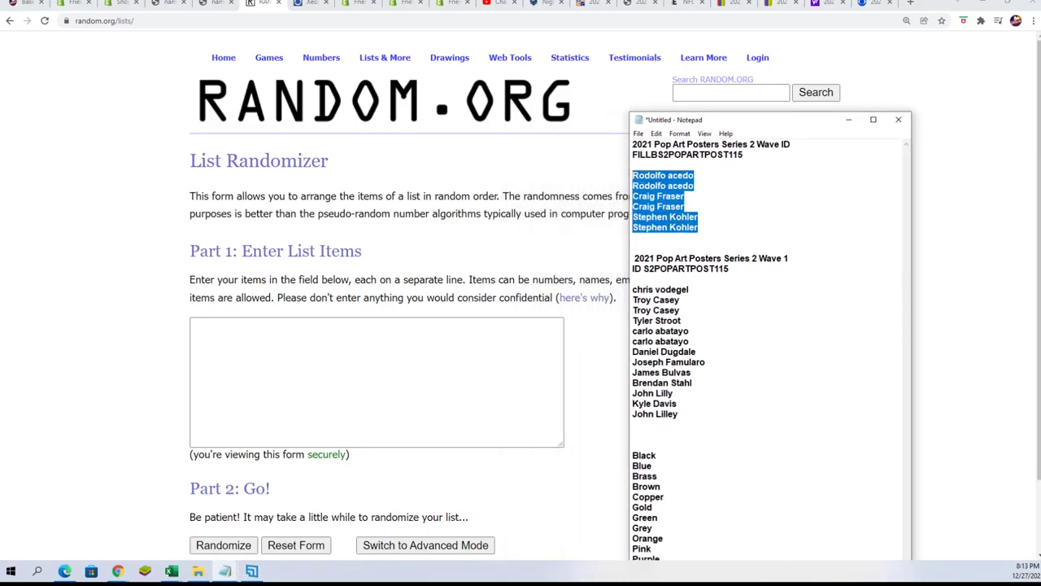
right_click(642, 192)
click(663, 226)
- Paste the six names into the RANDOM.ORG List Randomizer box
click(348, 344)
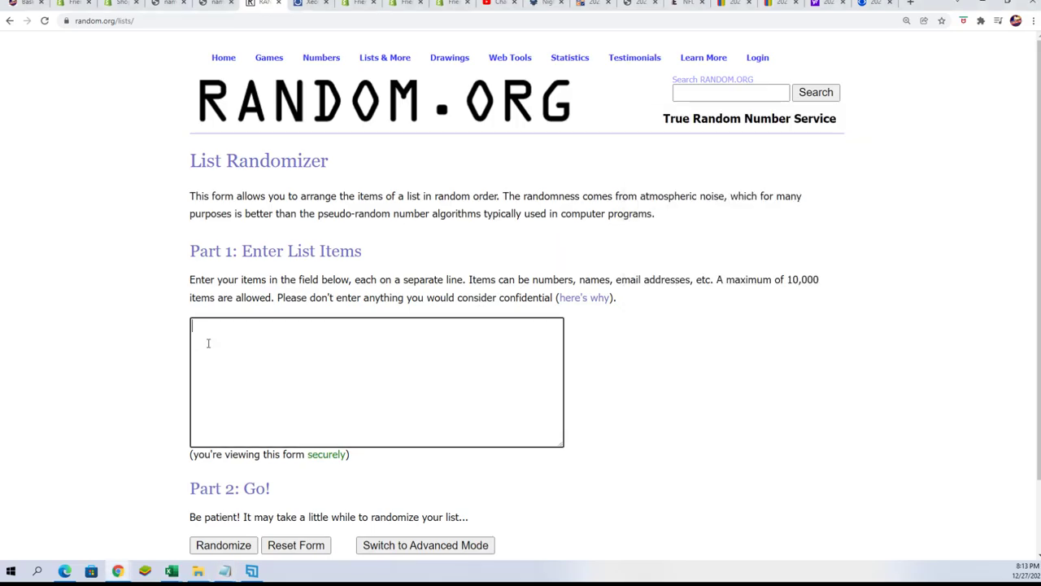
right_click(208, 337)
click(234, 420)
scroll(615, 388, down, 1)
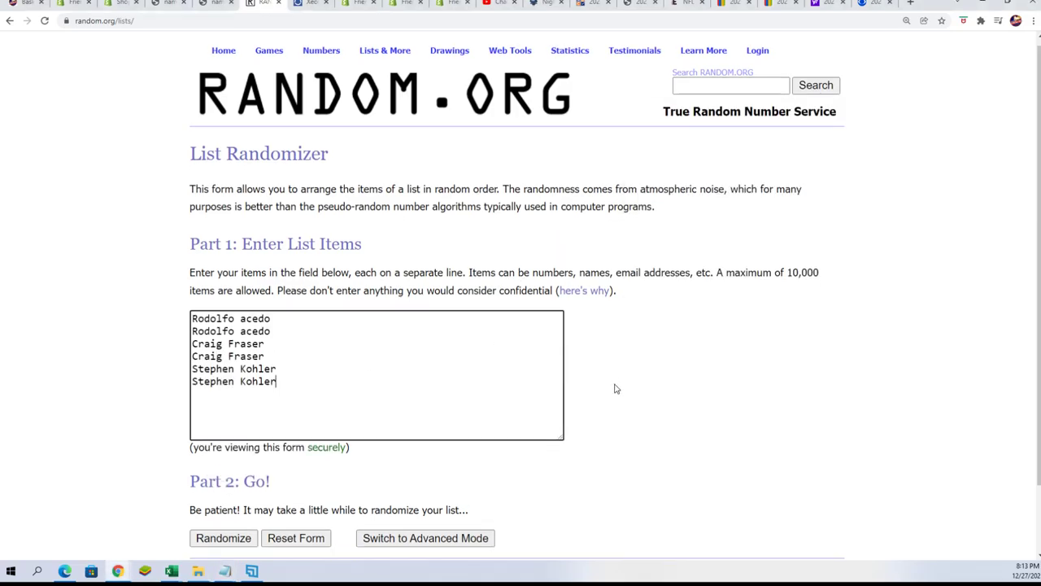
- Randomize the six-name list, then reshuffle it until it has been randomized 7 times
click(208, 466)
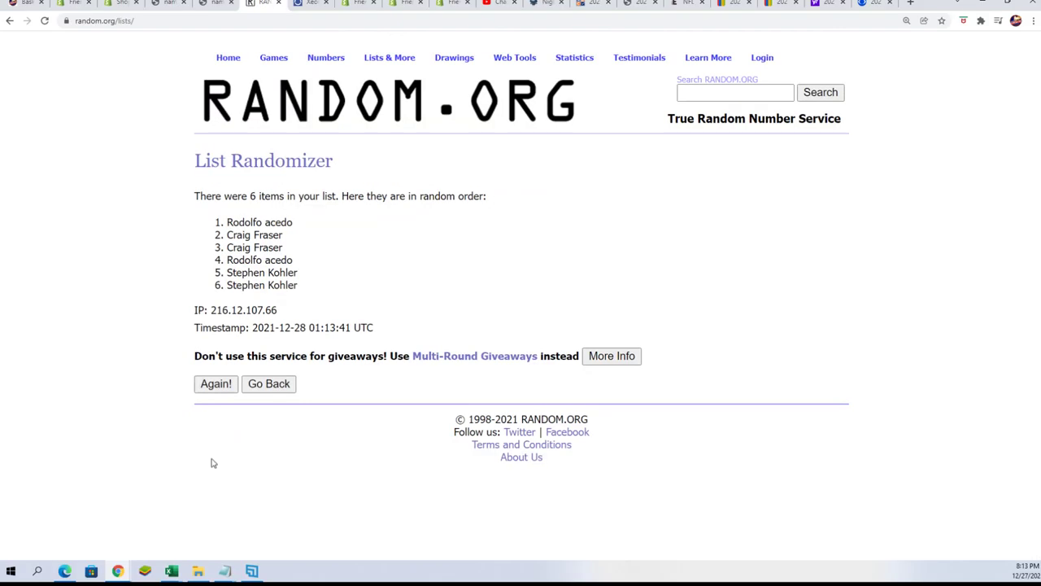
click(210, 384)
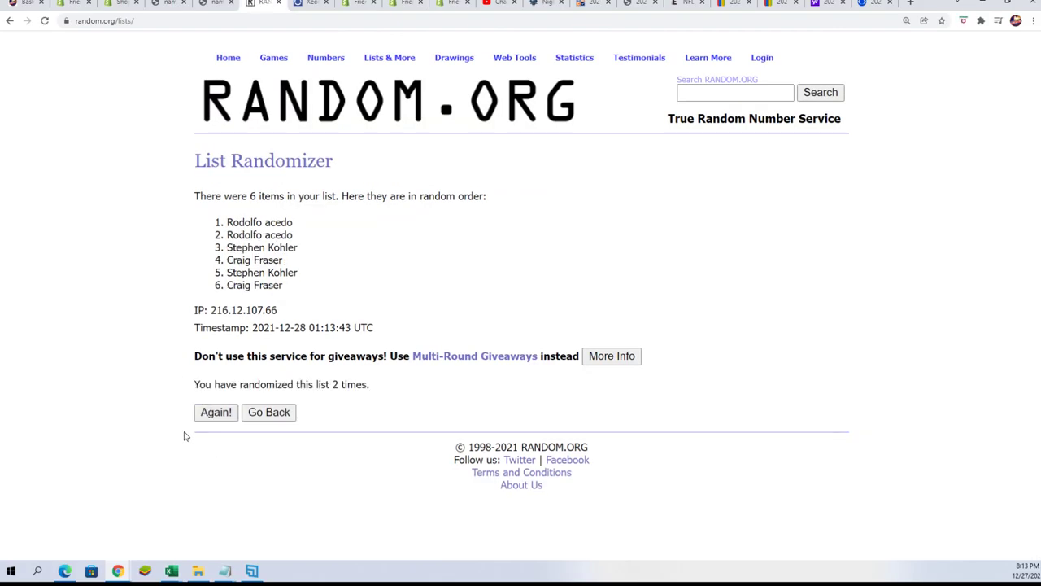
click(216, 416)
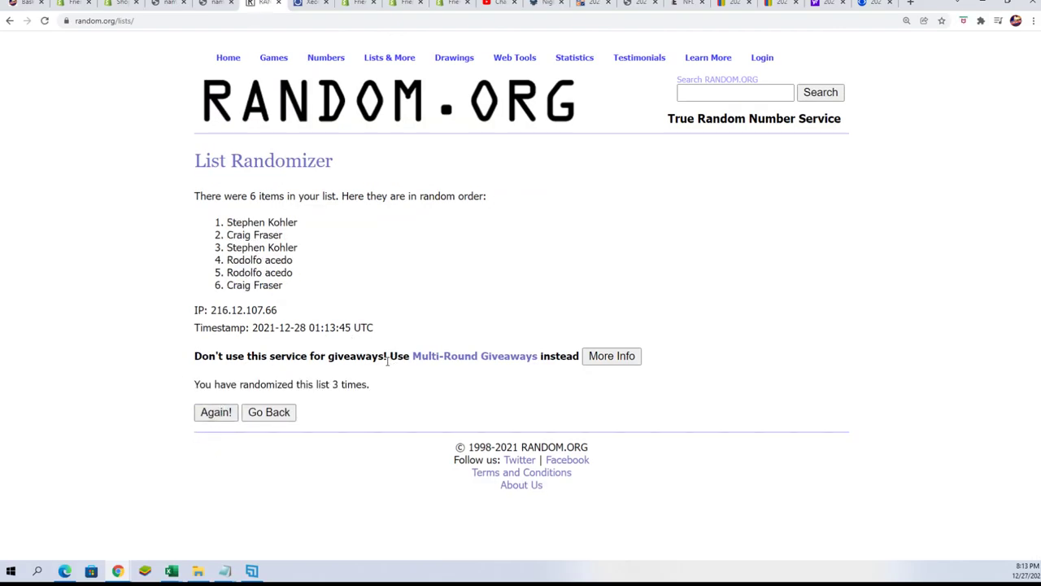
click(228, 413)
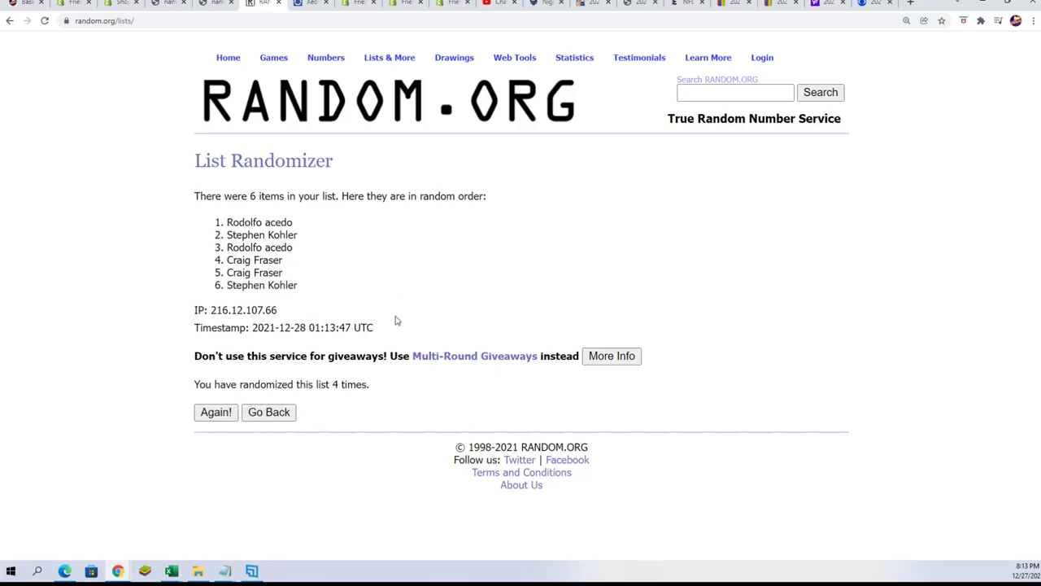
click(216, 411)
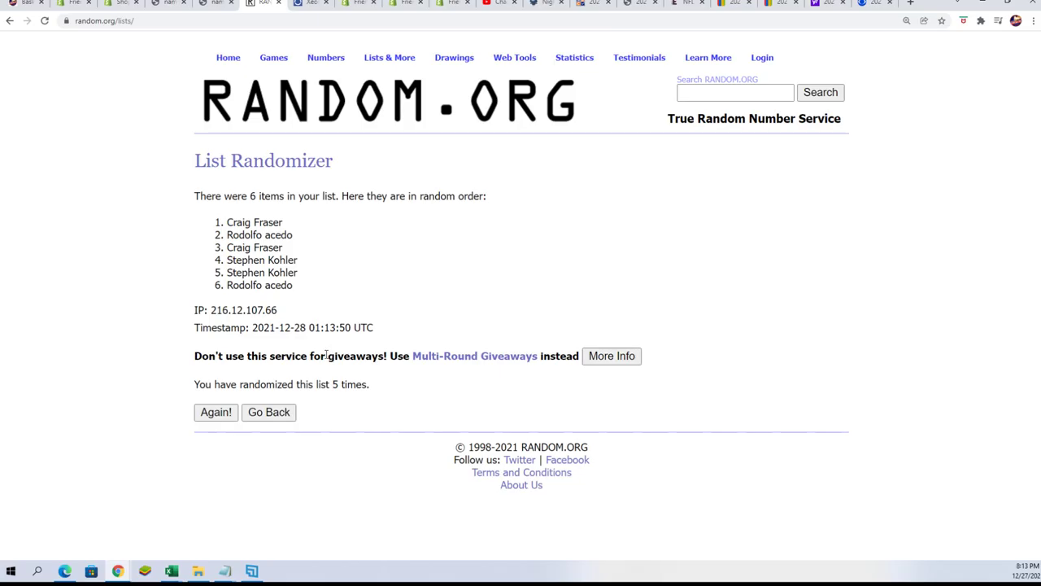
click(216, 412)
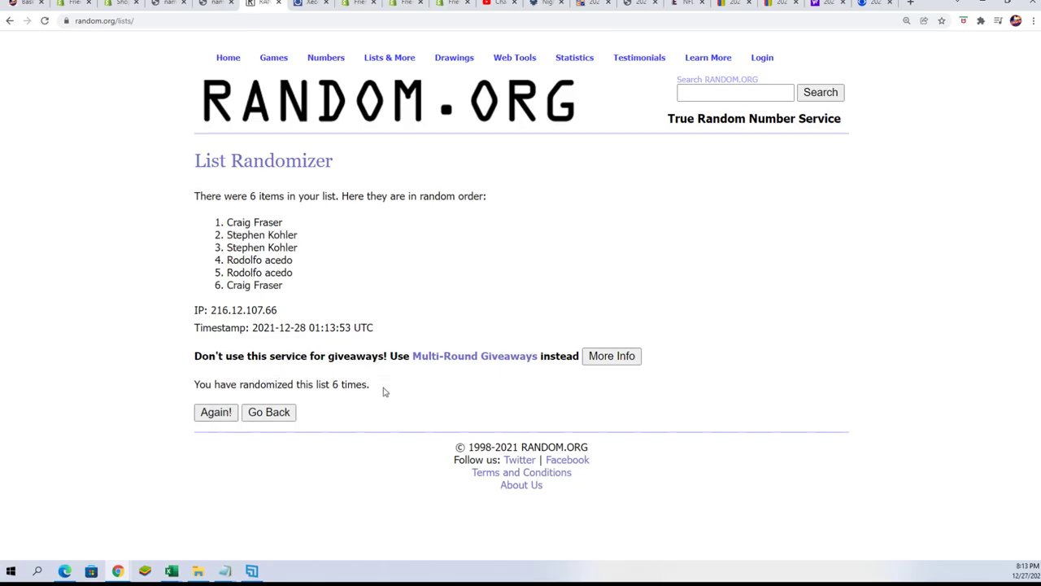
click(218, 411)
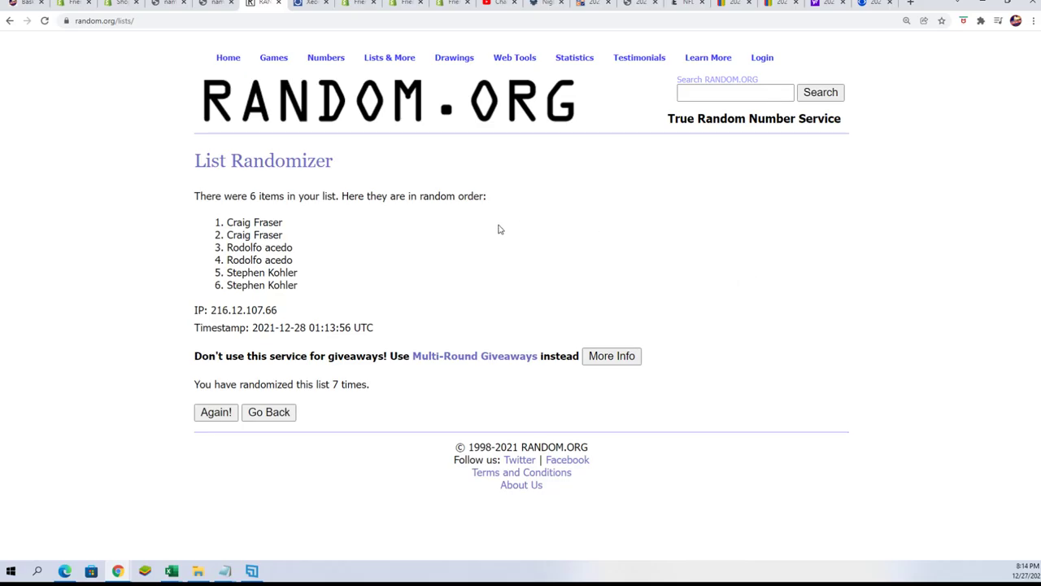
- Copy the top two names of the seventh shuffle and bring Notepad back up
drag(298, 235, 228, 222)
right_click(250, 223)
click(261, 228)
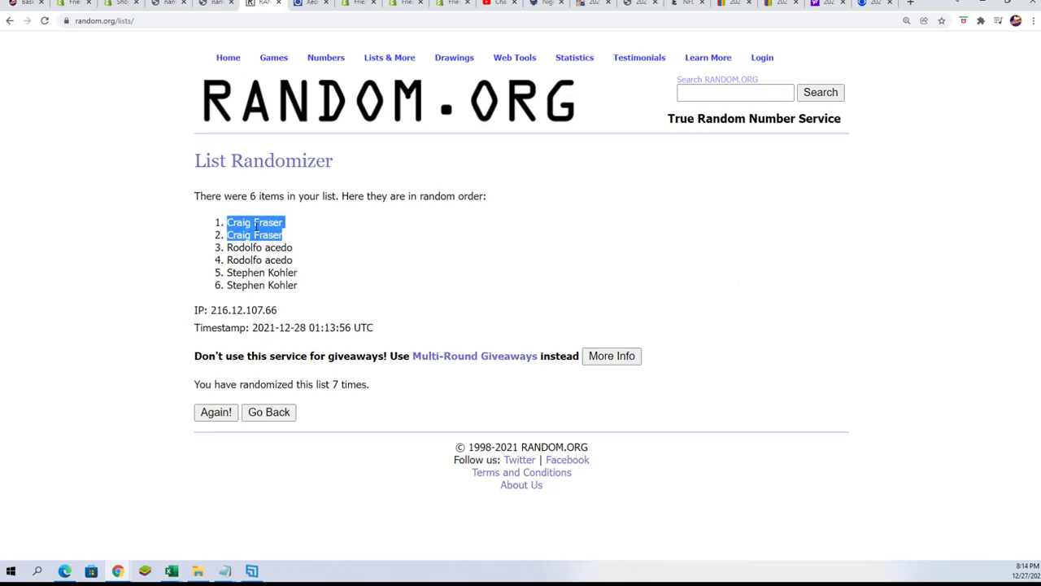
click(197, 570)
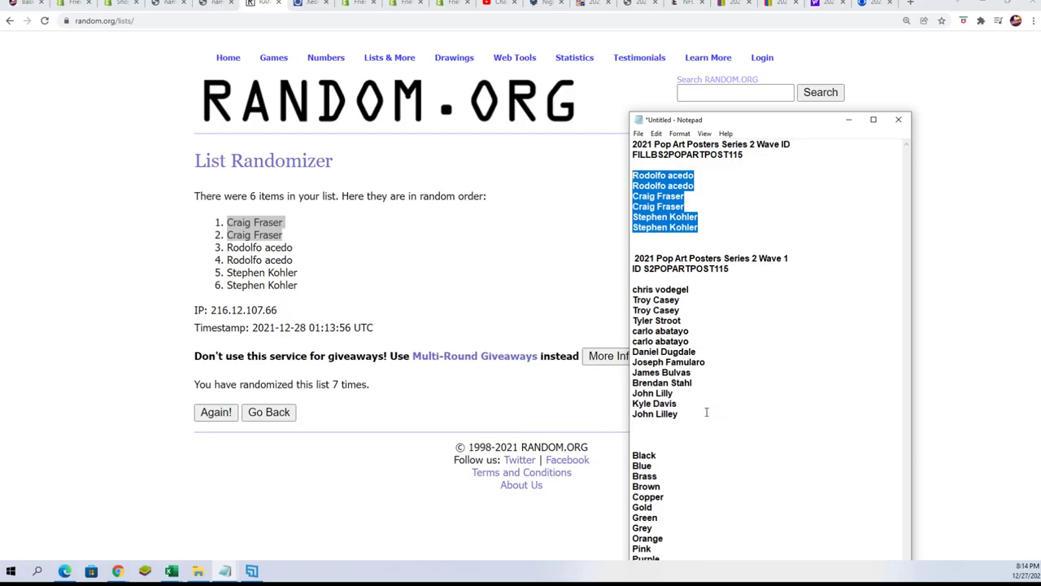
- Paste the two names below the Wave 1 owners and delete the first-wave header and names
click(699, 415)
key(Return)
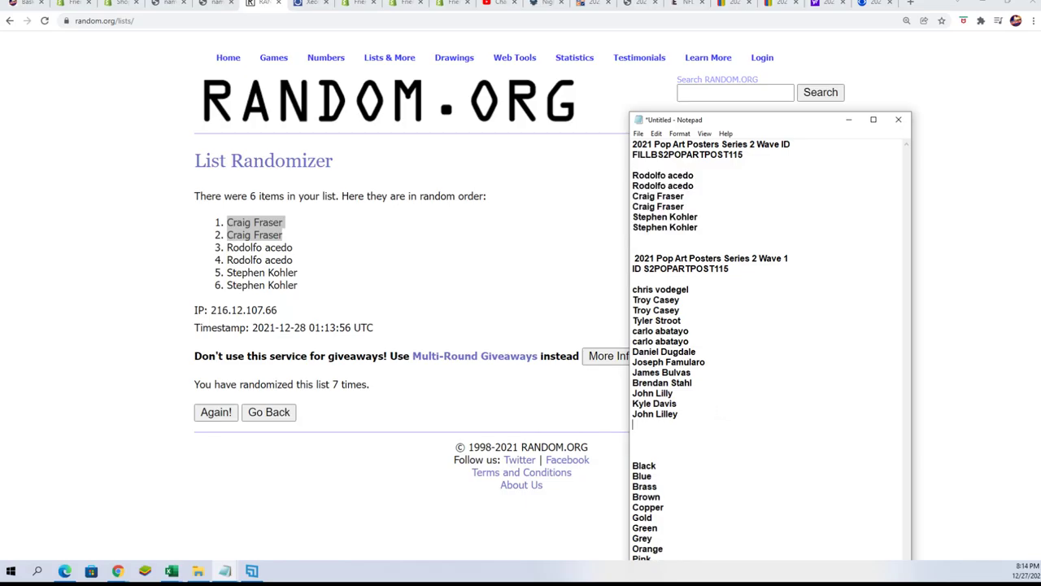
key(ctrl+v)
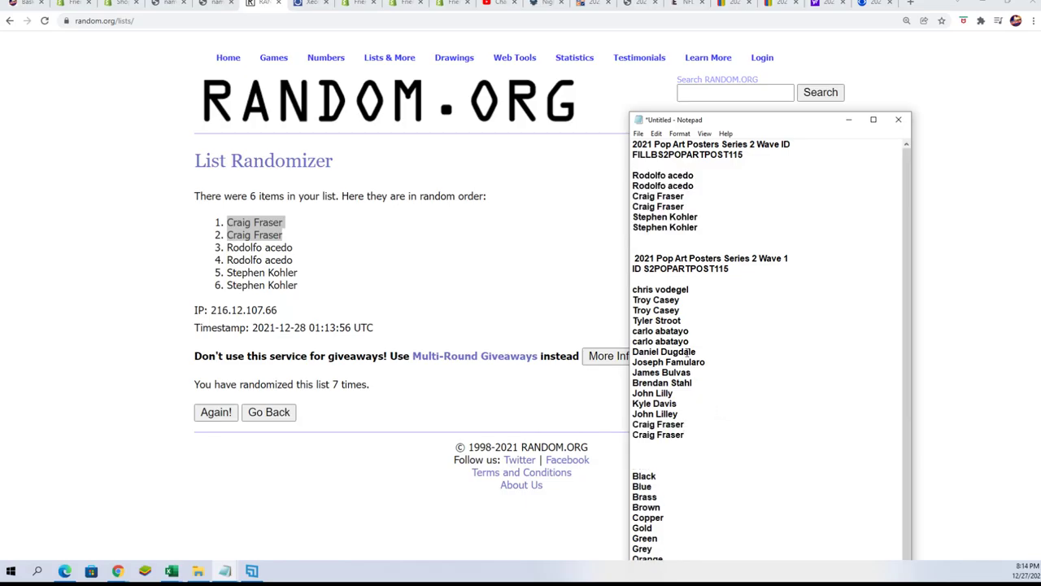
drag(703, 226, 595, 150)
key(BackSpace)
- Copy all the Wave 1 owner names
drag(695, 349, 632, 207)
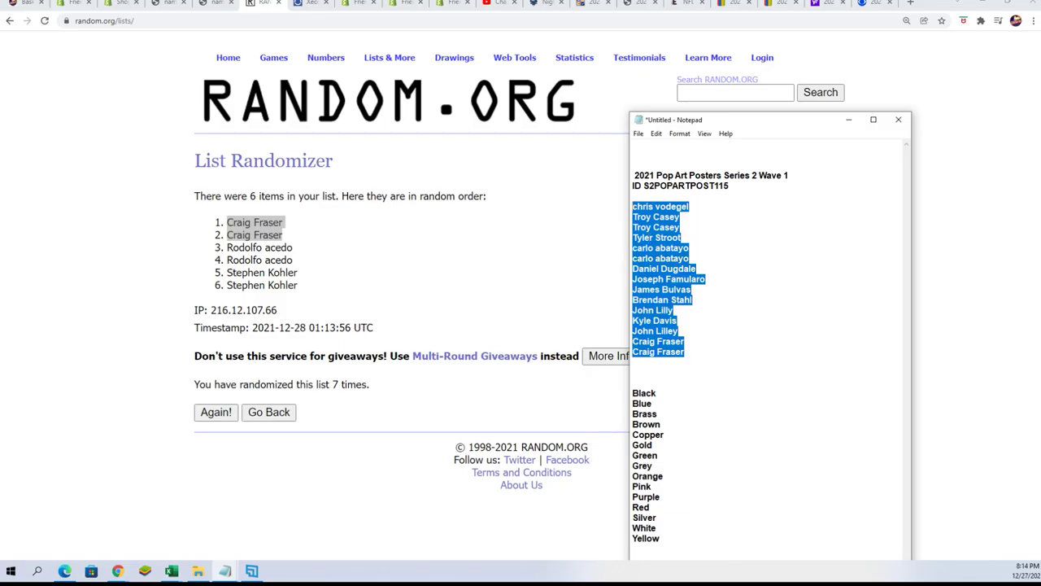
right_click(648, 236)
click(675, 272)
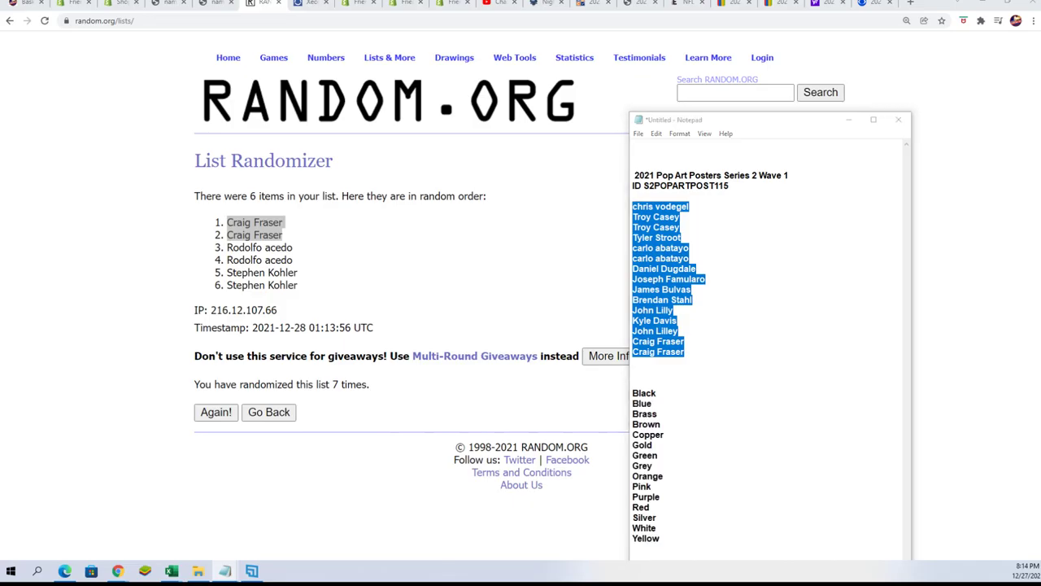
- Restore Excel's MASTER LIST workbook into a narrower window on the right side of the screen
click(171, 571)
key(super+Down)
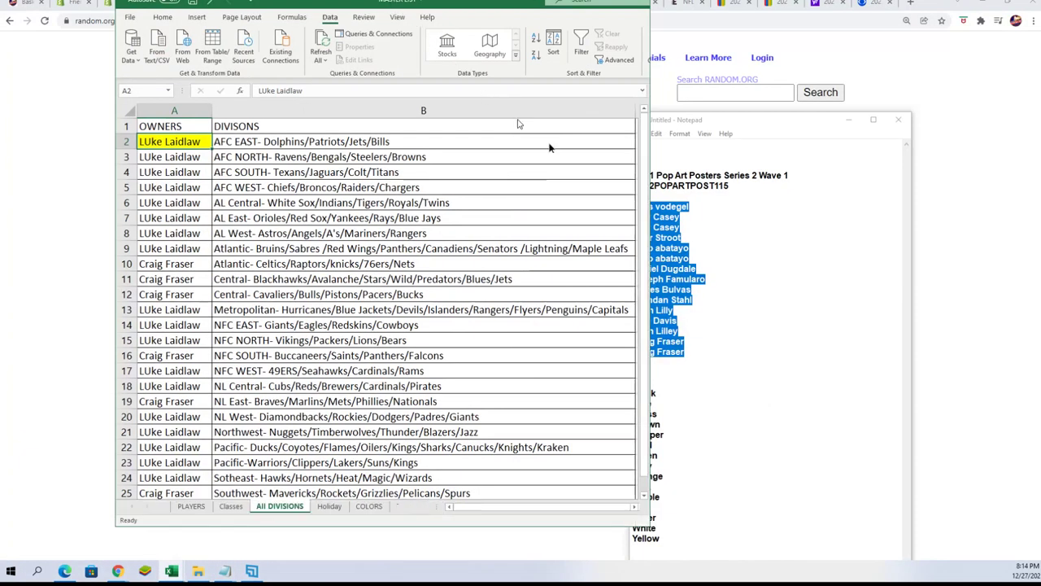
key(super+Down)
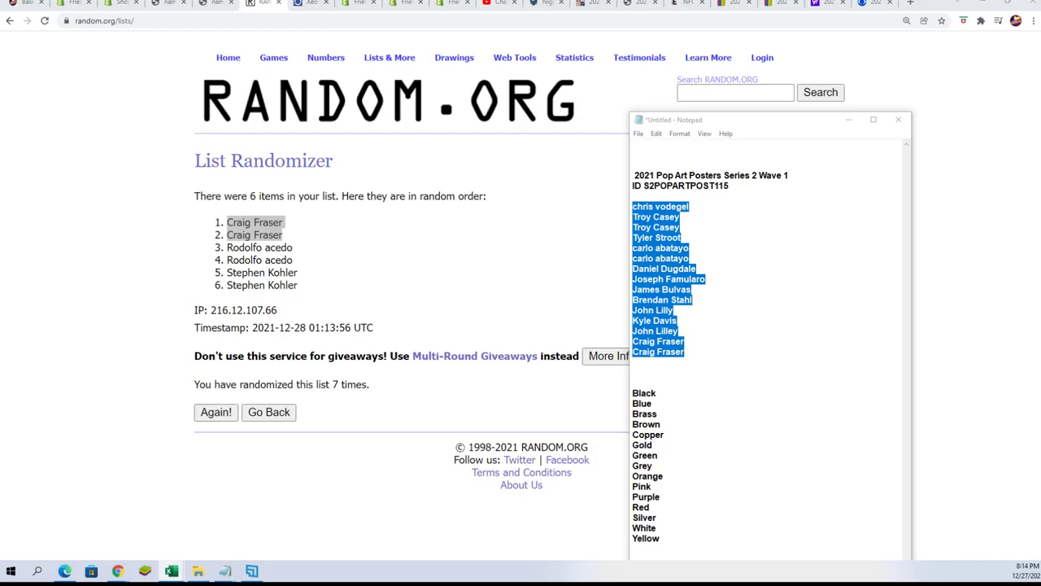
key(alt+Tab)
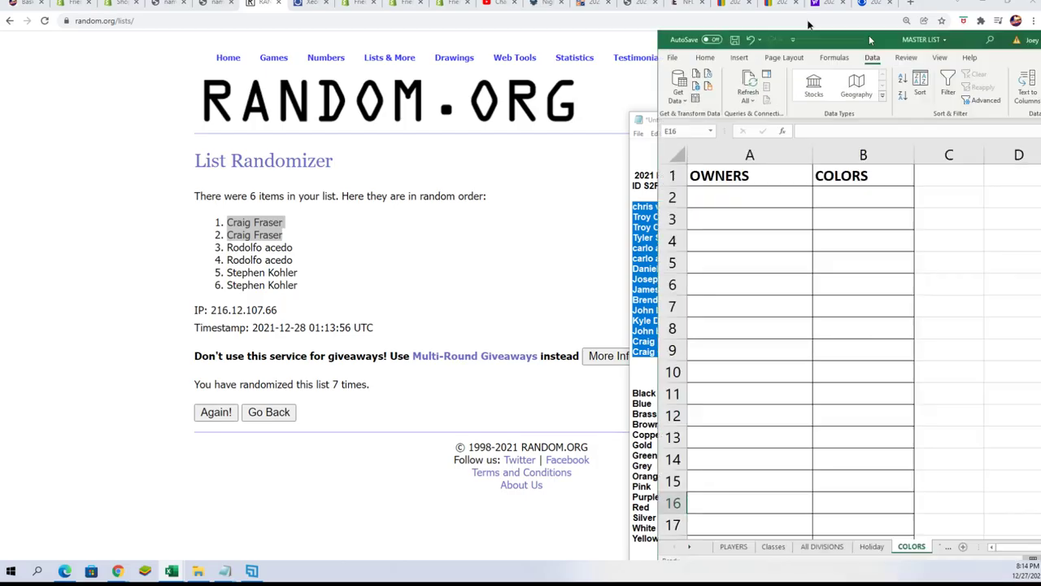
drag(846, 44, 683, 16)
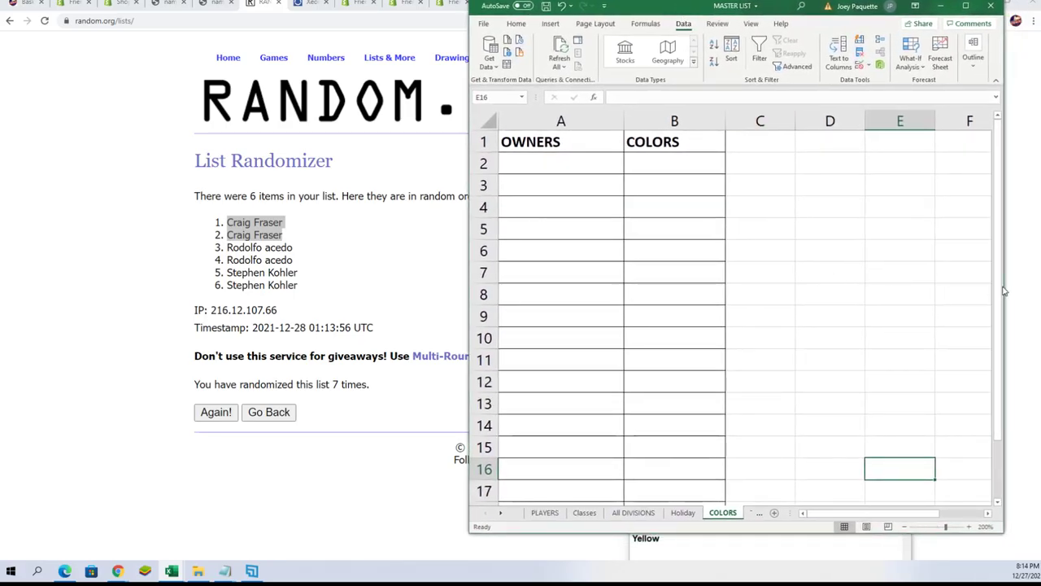
drag(1003, 285, 772, 325)
drag(580, 5, 750, 4)
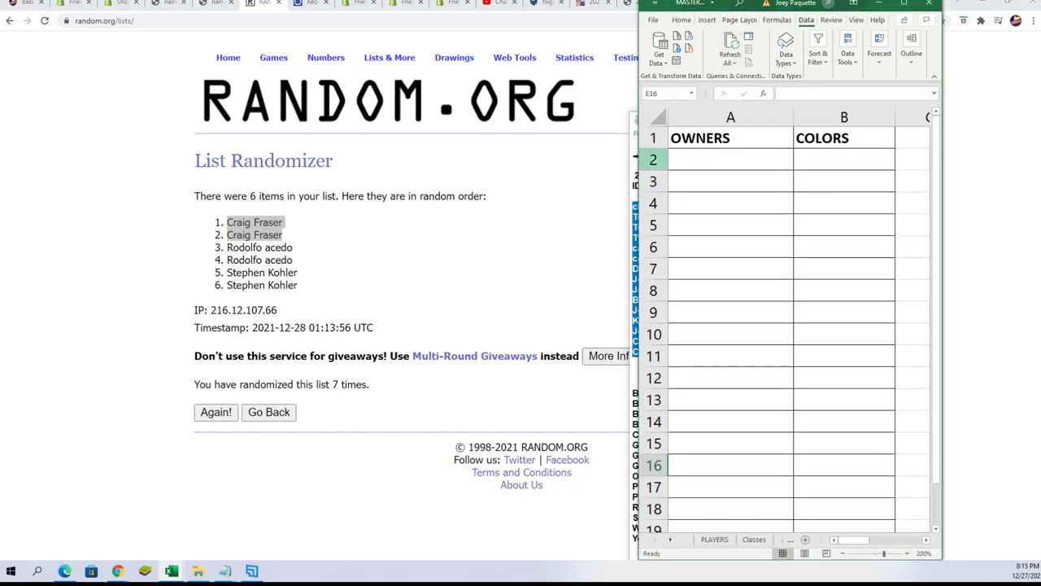
click(625, 122)
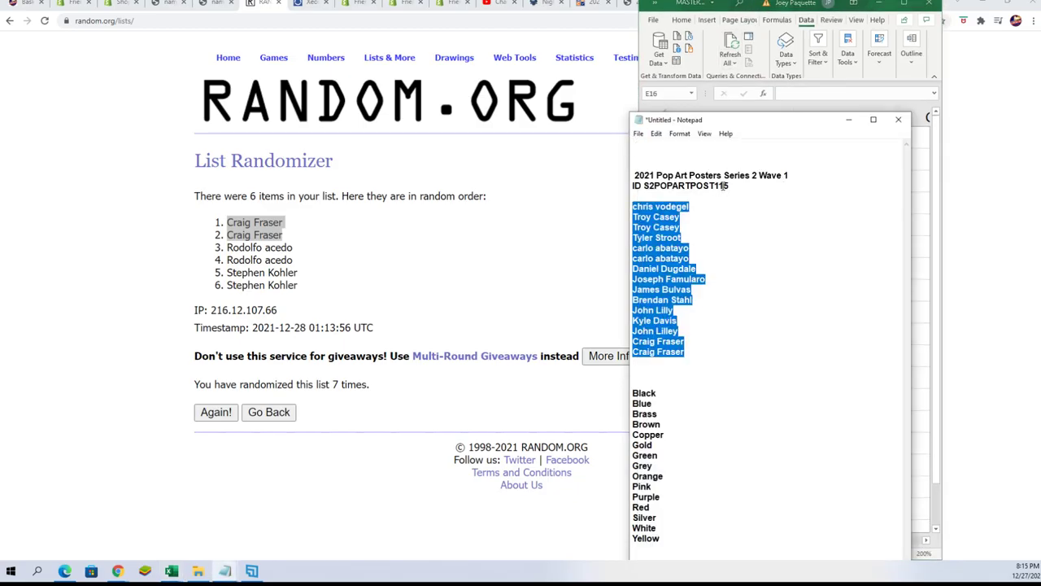
- Copy the 15 Wave 1 names and paste them into the empty List Randomizer box
right_click(672, 252)
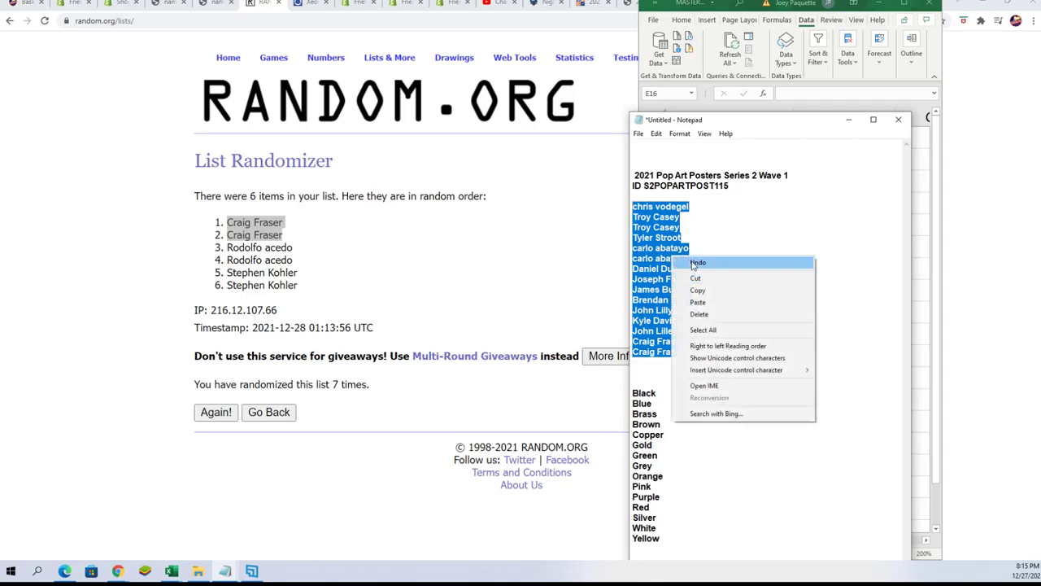
click(717, 288)
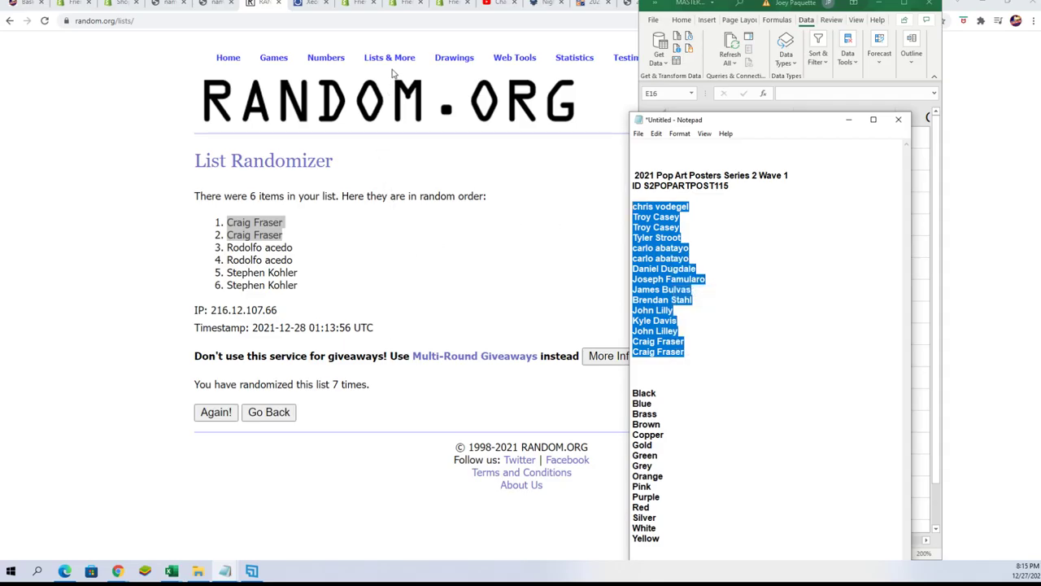
mouse_move(390, 59)
click(402, 143)
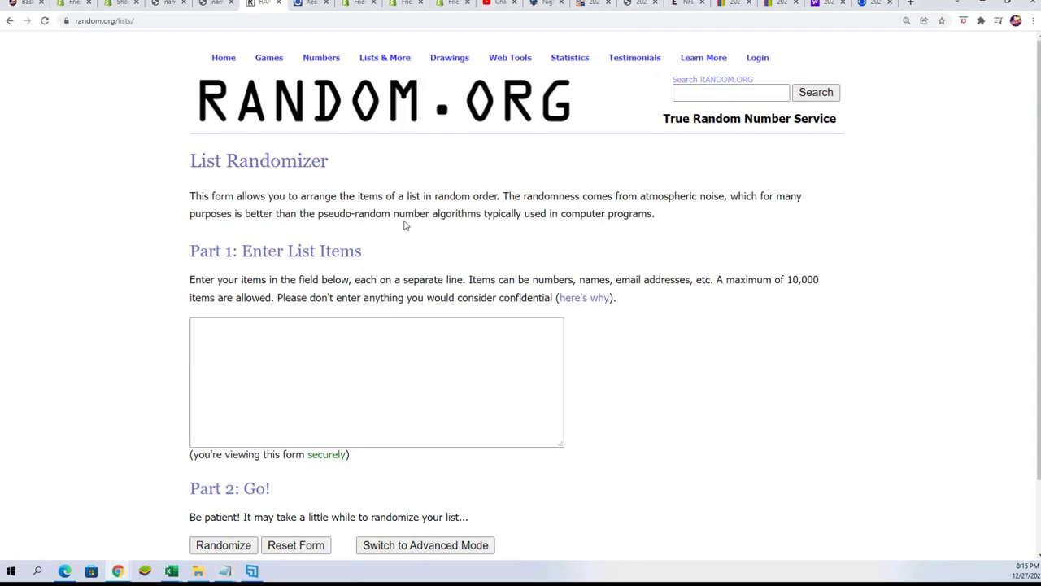
click(271, 331)
right_click(270, 331)
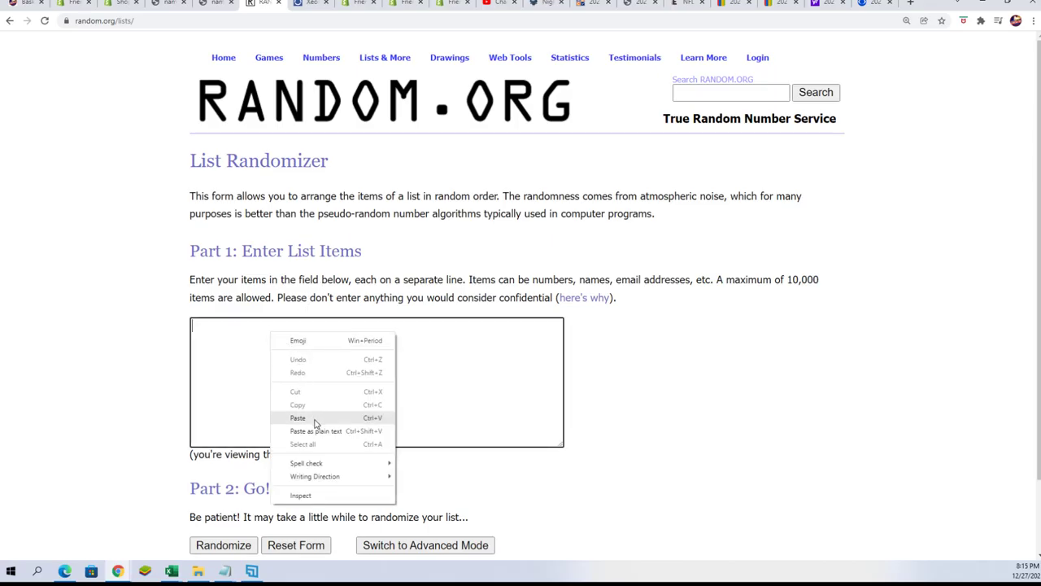
click(318, 420)
scroll(605, 450, down, 1)
scroll(605, 449, down, 2)
click(195, 462)
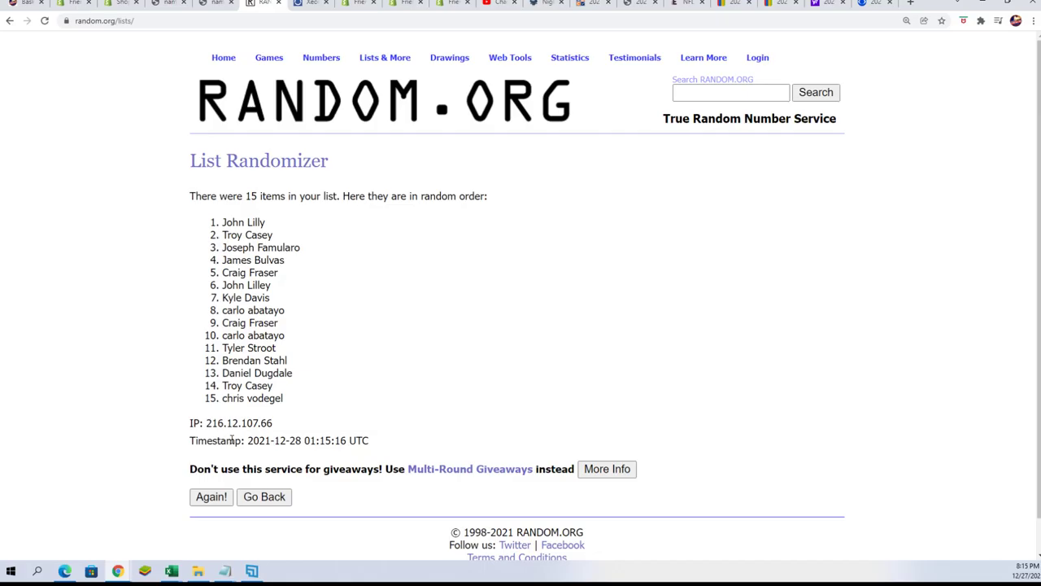
scroll(220, 452, down, 1)
click(210, 460)
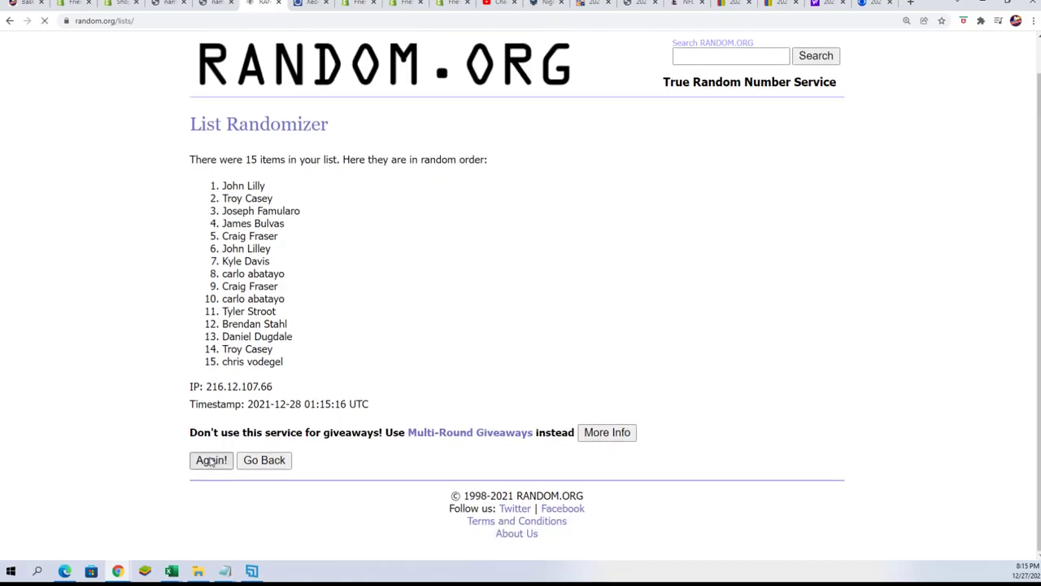
scroll(210, 456, down, 1)
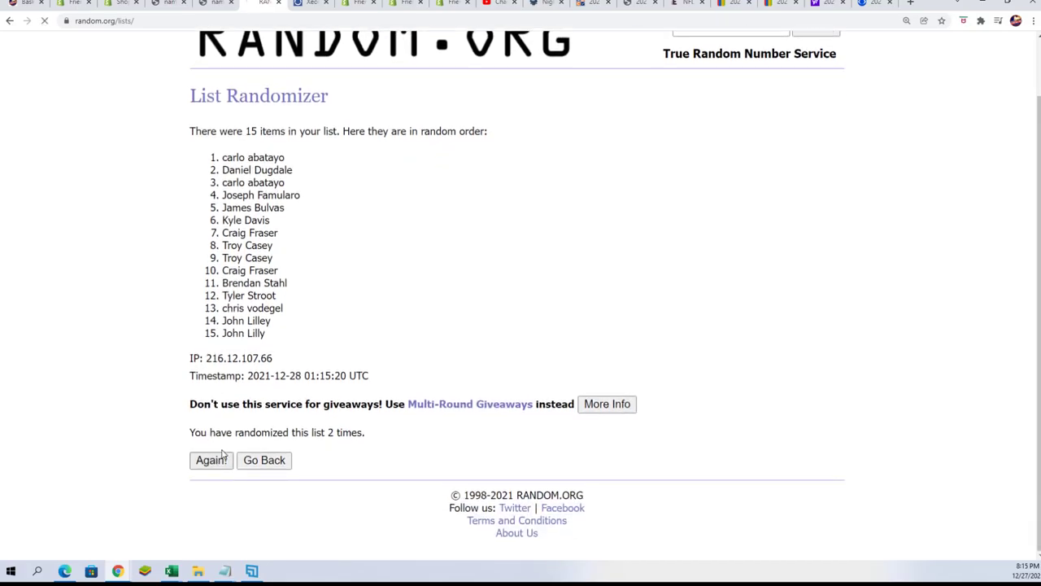
click(209, 460)
scroll(224, 445, down, 1)
click(210, 460)
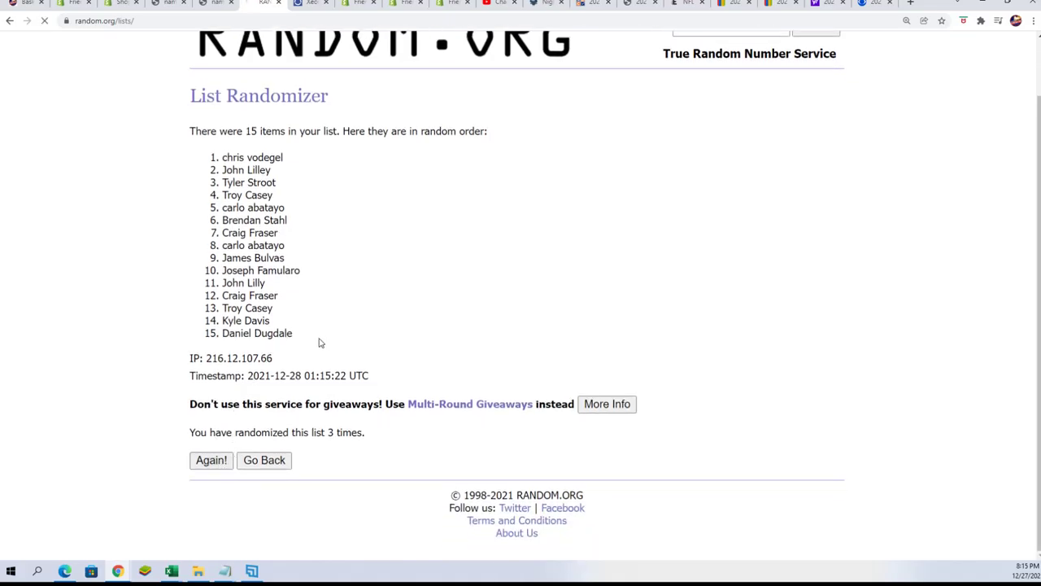
click(209, 460)
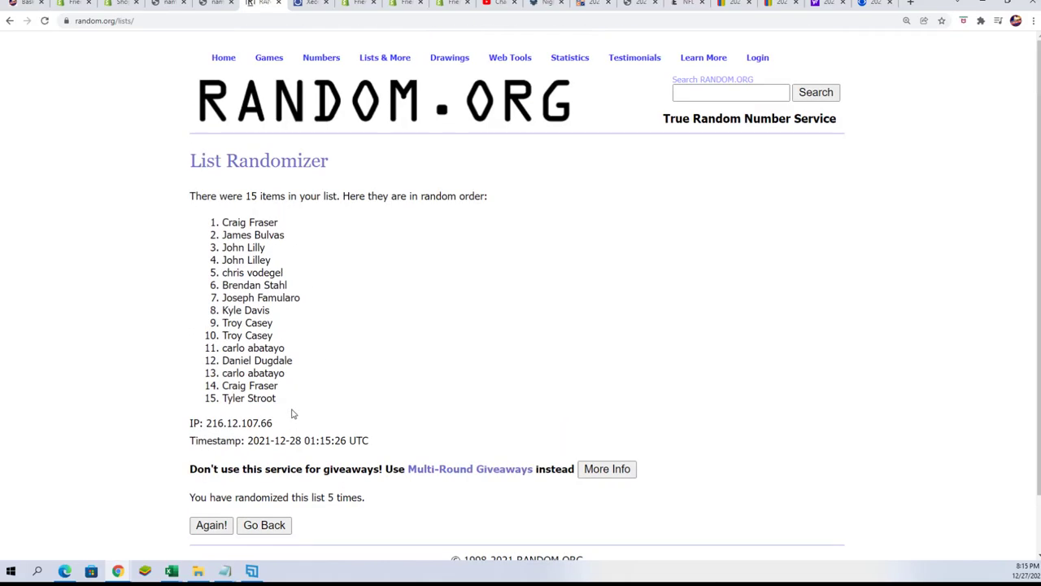
scroll(230, 446, down, 1)
click(214, 459)
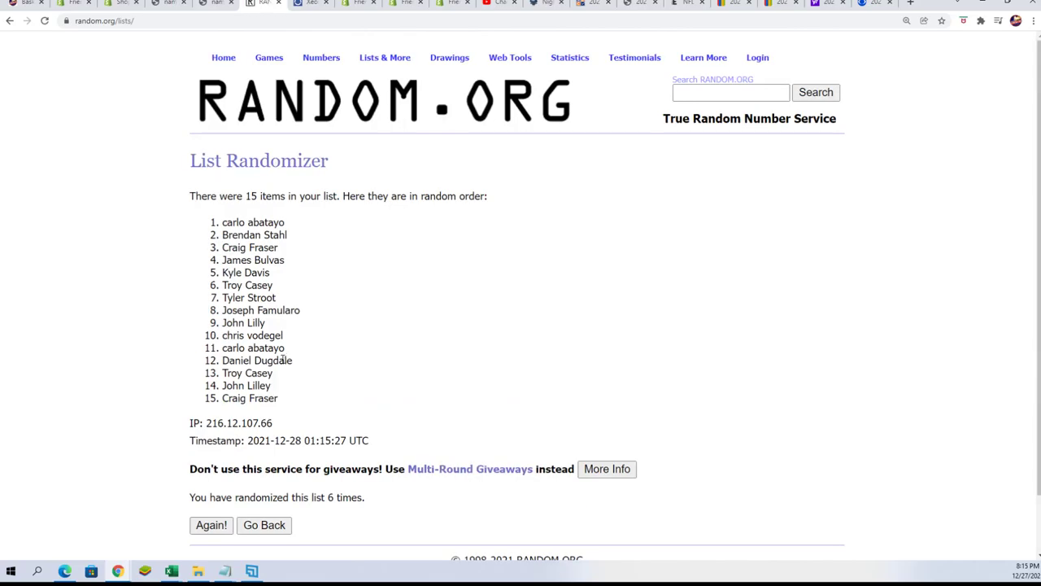
scroll(287, 378, down, 1)
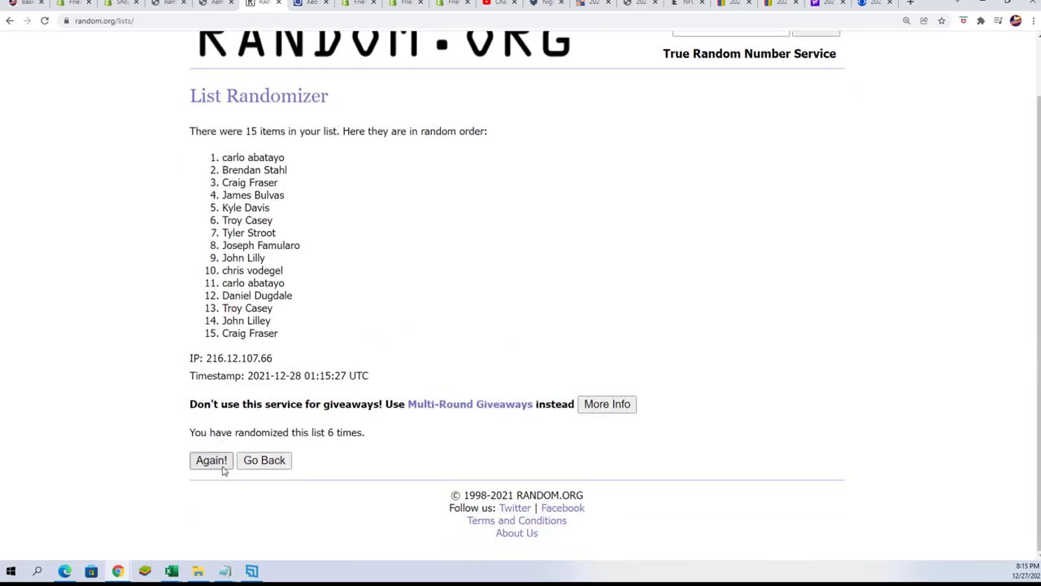
click(215, 465)
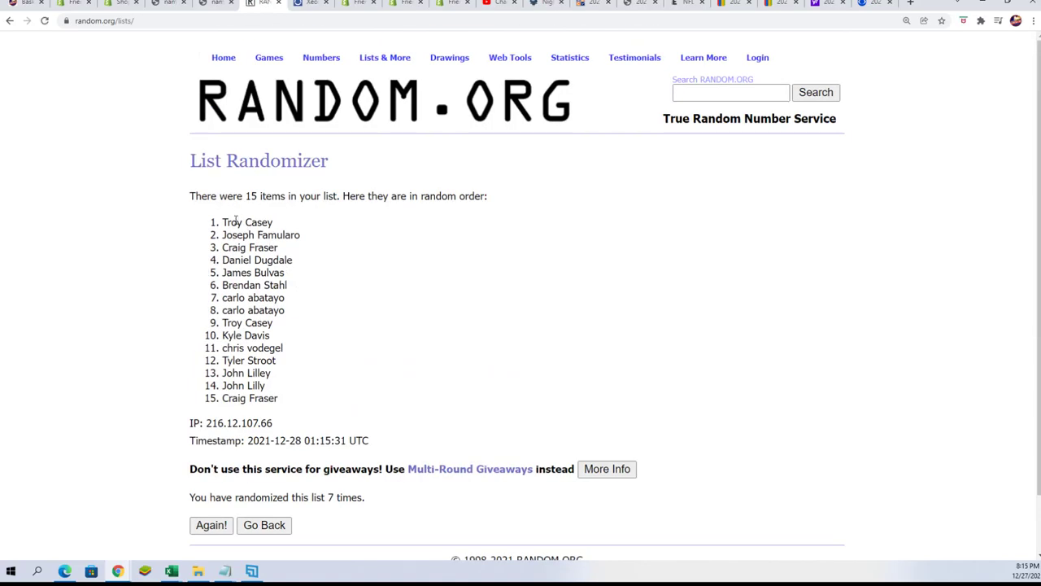
drag(224, 217, 279, 399)
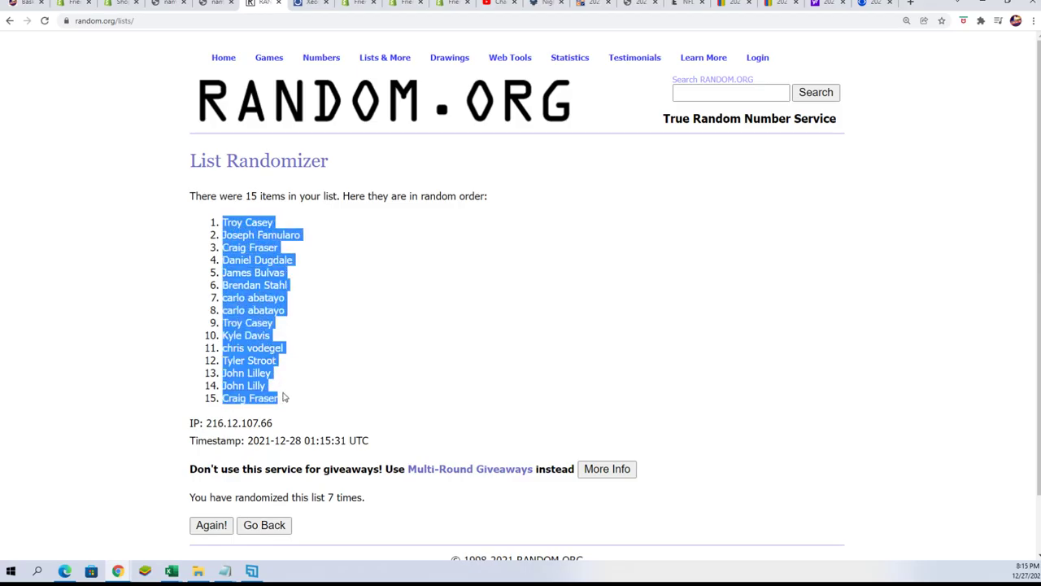
right_click(271, 373)
- Paste the shuffled names as text into Excel cells A2:A16 under OWNERS
click(288, 378)
key(alt+Tab)
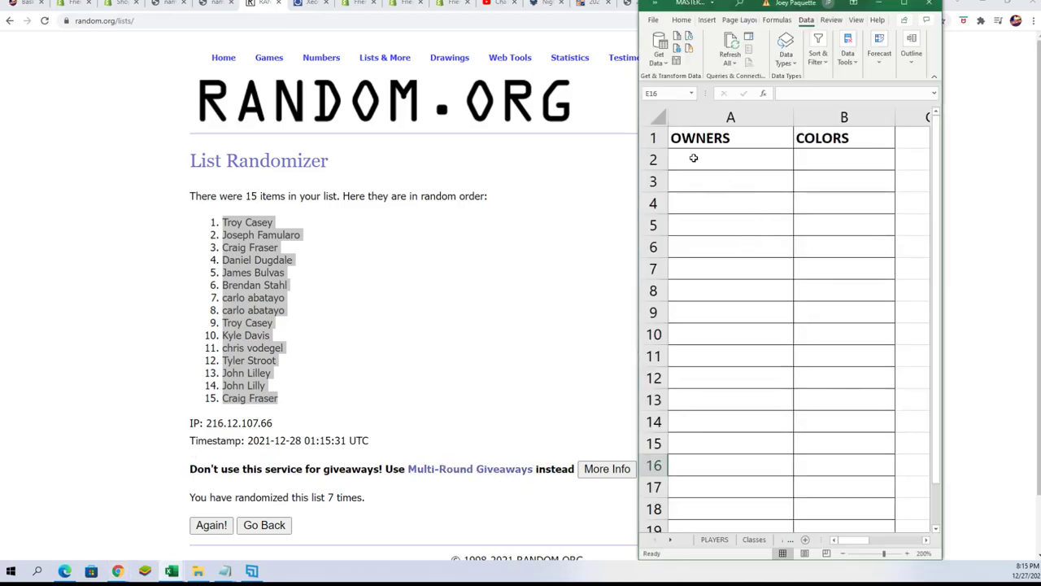
click(695, 159)
right_click(695, 159)
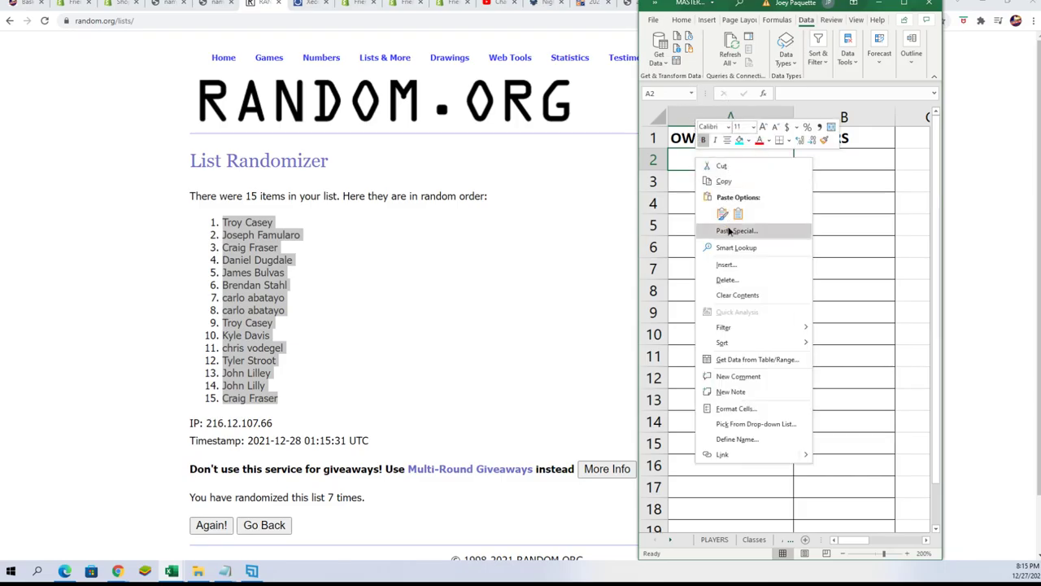
click(735, 230)
click(642, 170)
click(801, 326)
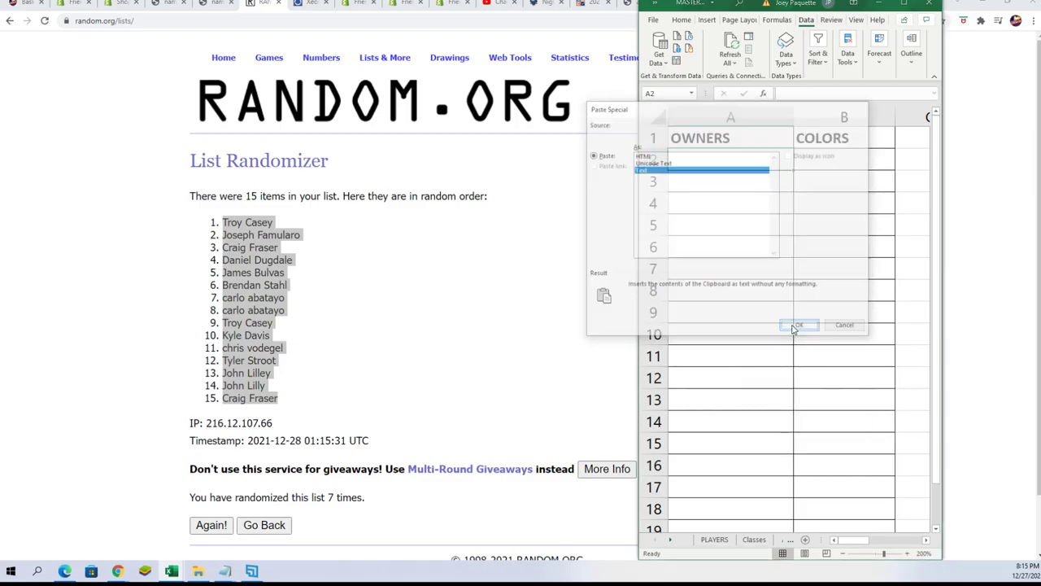
click(806, 157)
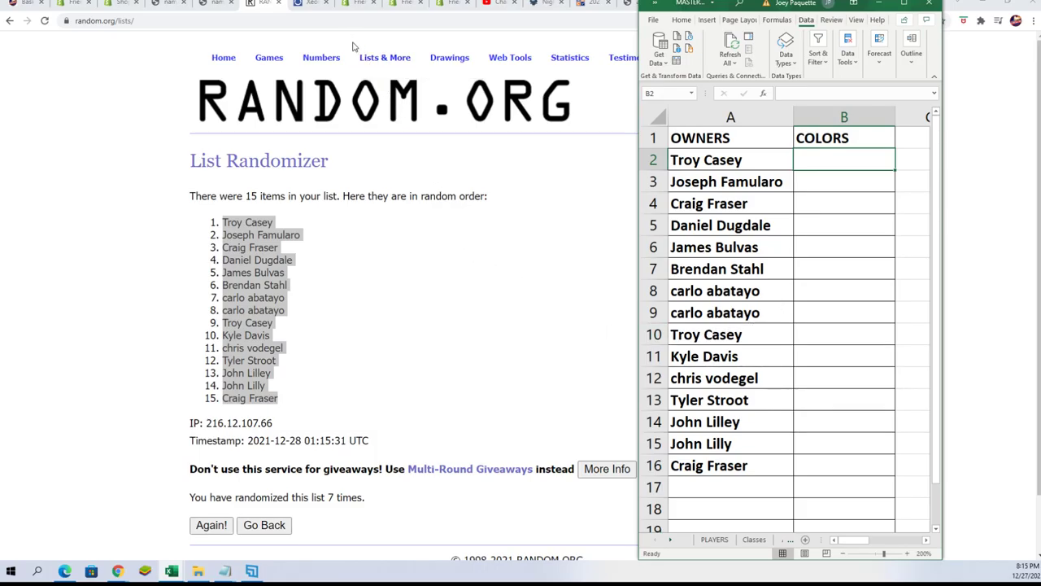
click(384, 92)
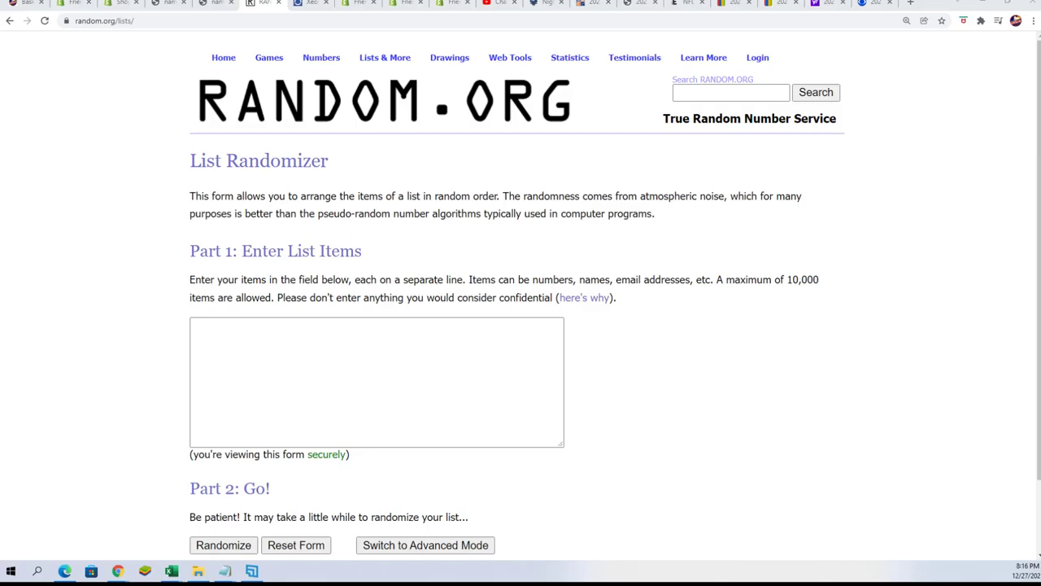
- Copy the 15 colours, Black through Yellow, from Notepad toward the List Randomizer entry box
click(225, 570)
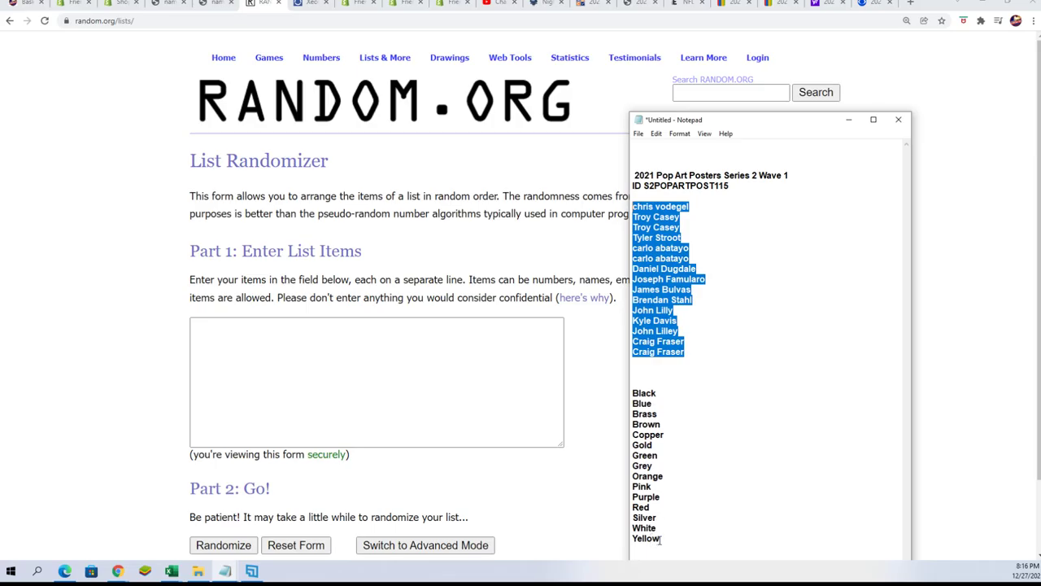
drag(659, 541, 617, 396)
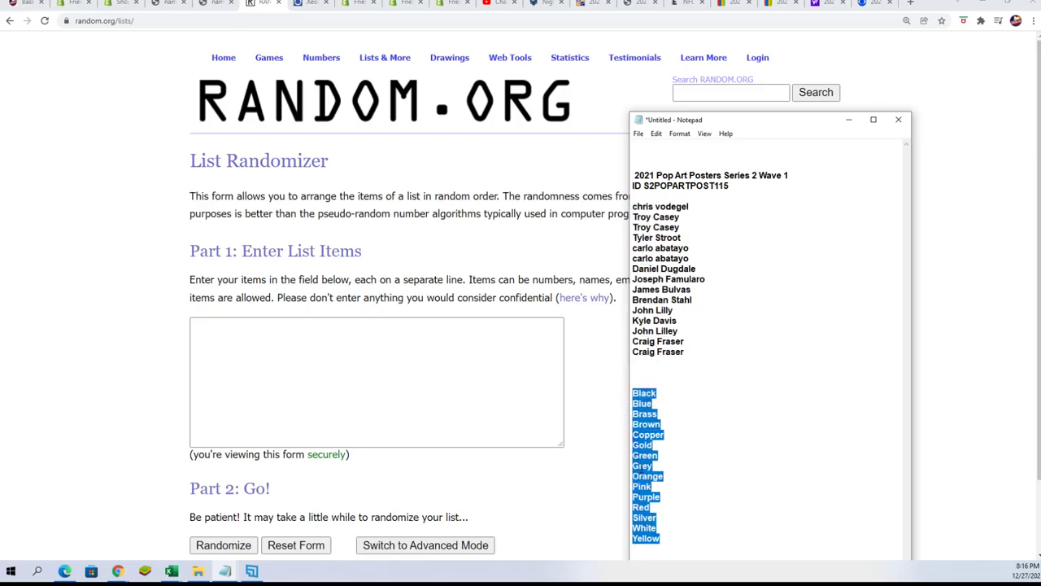
right_click(640, 419)
click(663, 288)
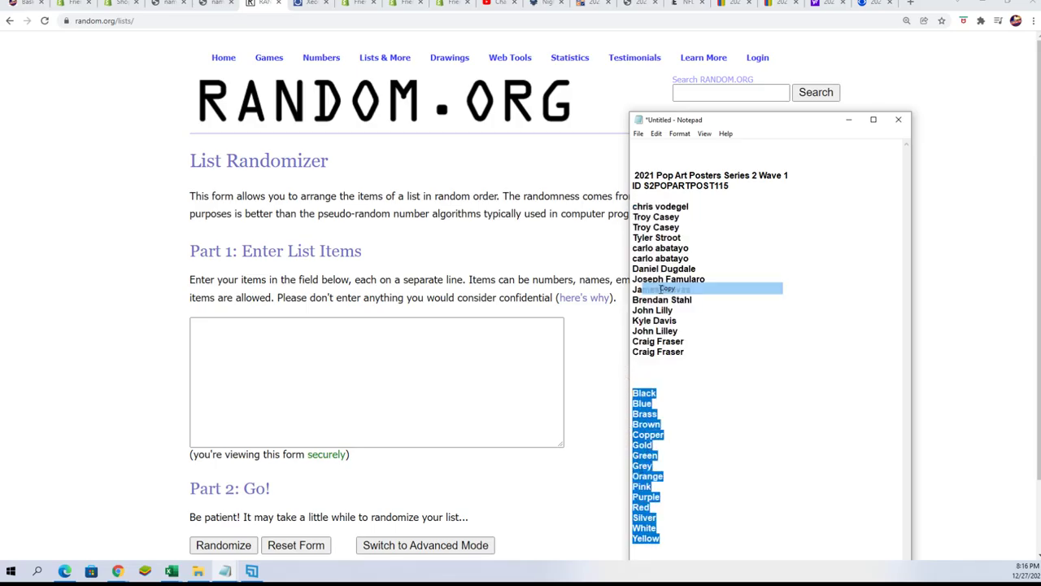
click(260, 326)
right_click(254, 330)
- Paste the 15 colours into the box and randomize them three times
click(309, 414)
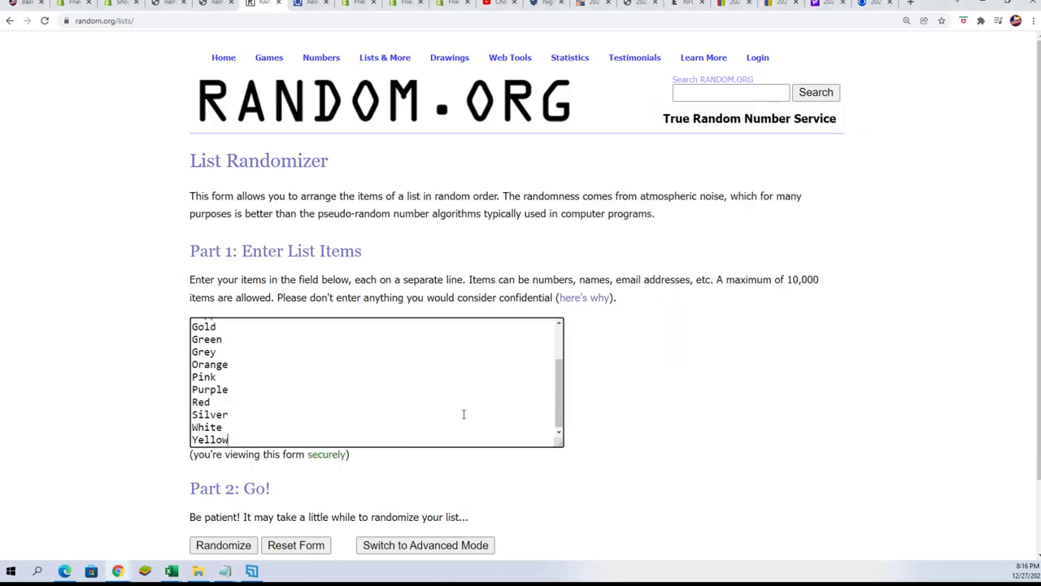
scroll(619, 451, down, 2)
click(220, 466)
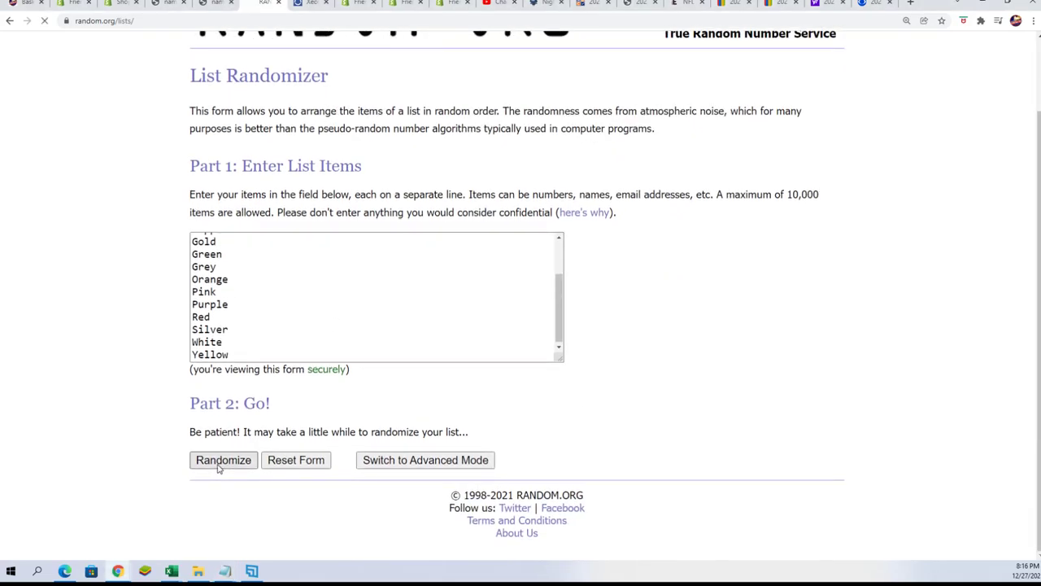
scroll(218, 466, down, 2)
click(216, 465)
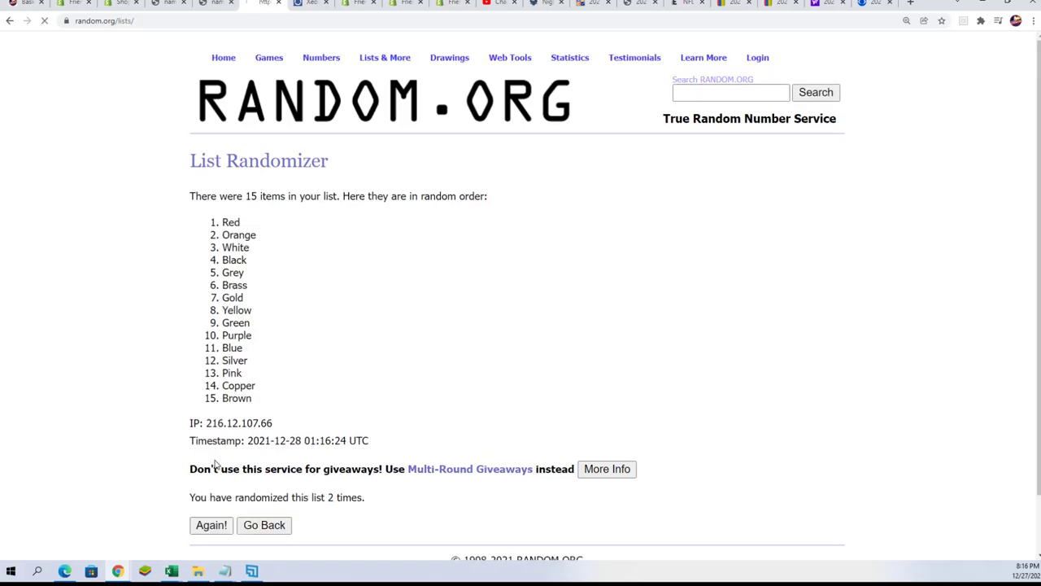
scroll(216, 466, down, 1)
click(205, 462)
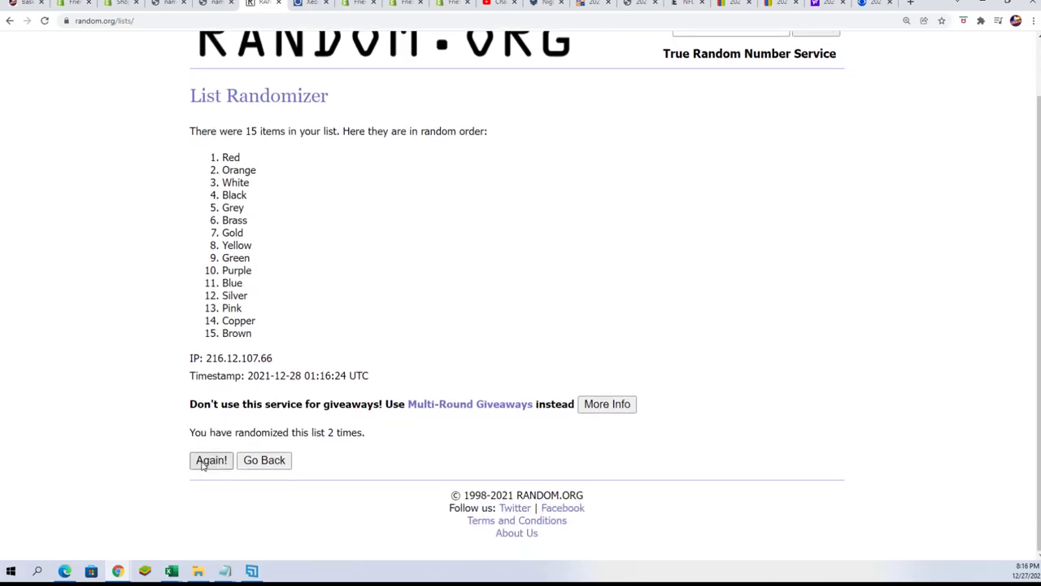
- Reshuffle the colours up to seven times, ending Grey to Yellow, and select all 15
scroll(203, 467, down, 1)
click(204, 467)
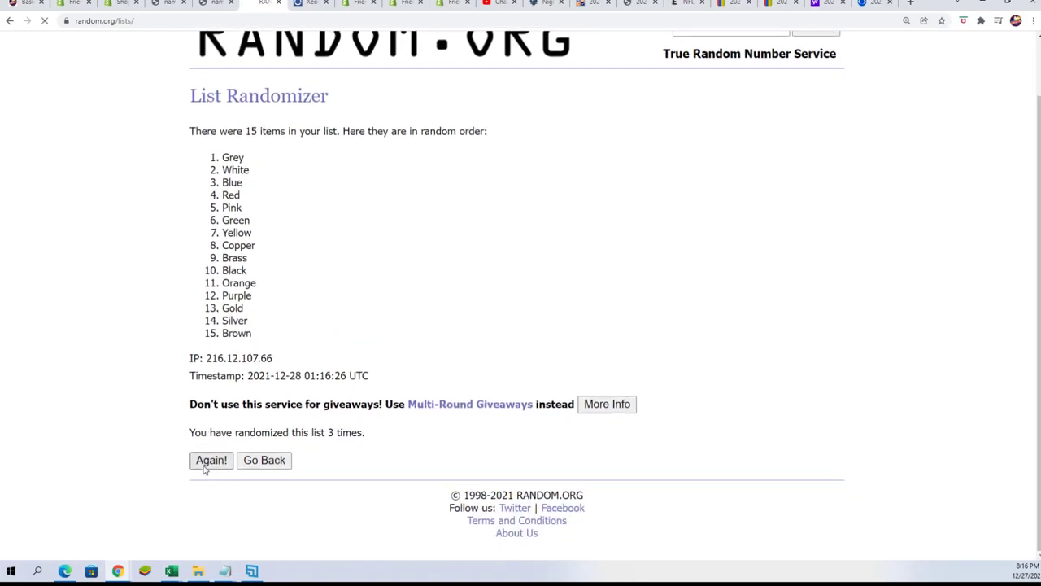
click(210, 461)
scroll(200, 448, down, 1)
click(203, 460)
scroll(263, 324, down, 1)
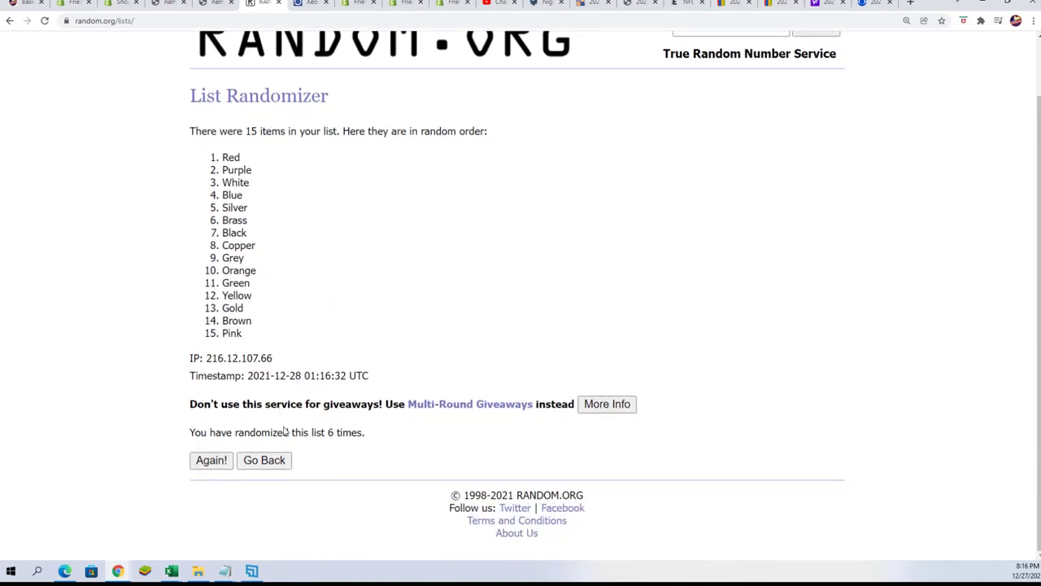
click(215, 465)
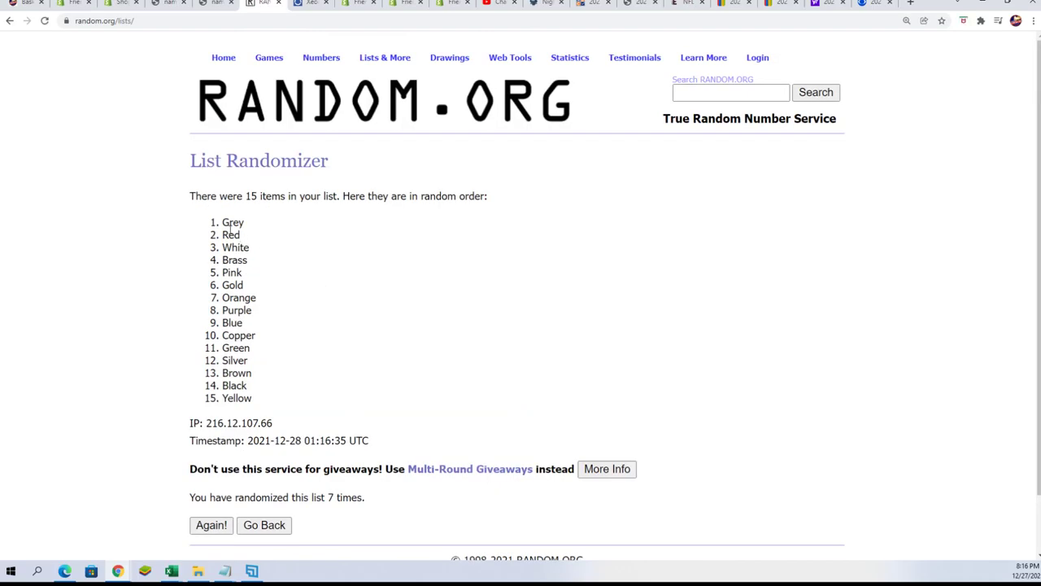
drag(223, 222, 287, 402)
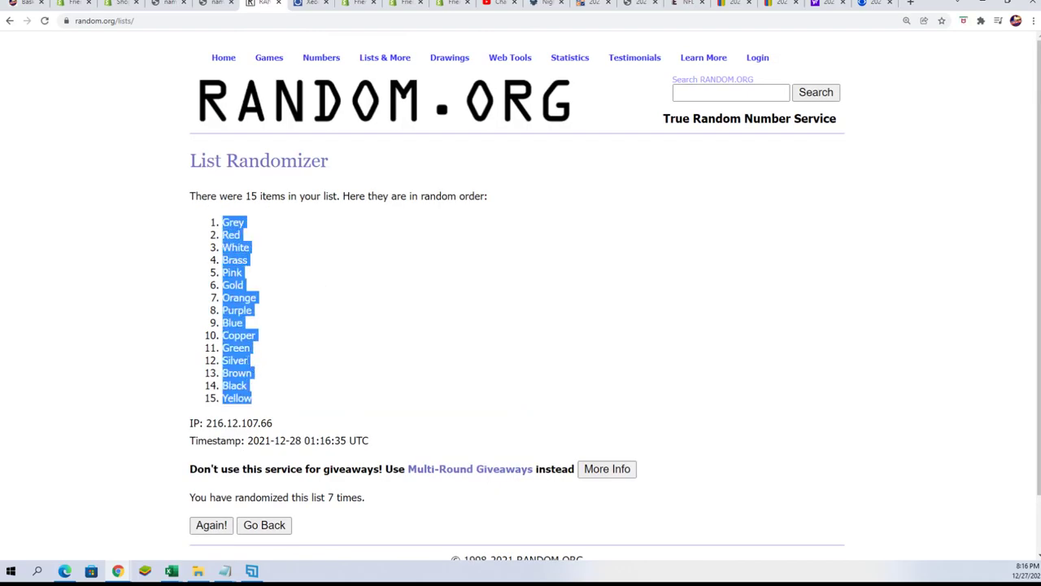
right_click(252, 361)
- Copy the shuffled colours and paste them as text into Excel cells B2:B16 beside the owners
click(255, 368)
key(alt+Tab)
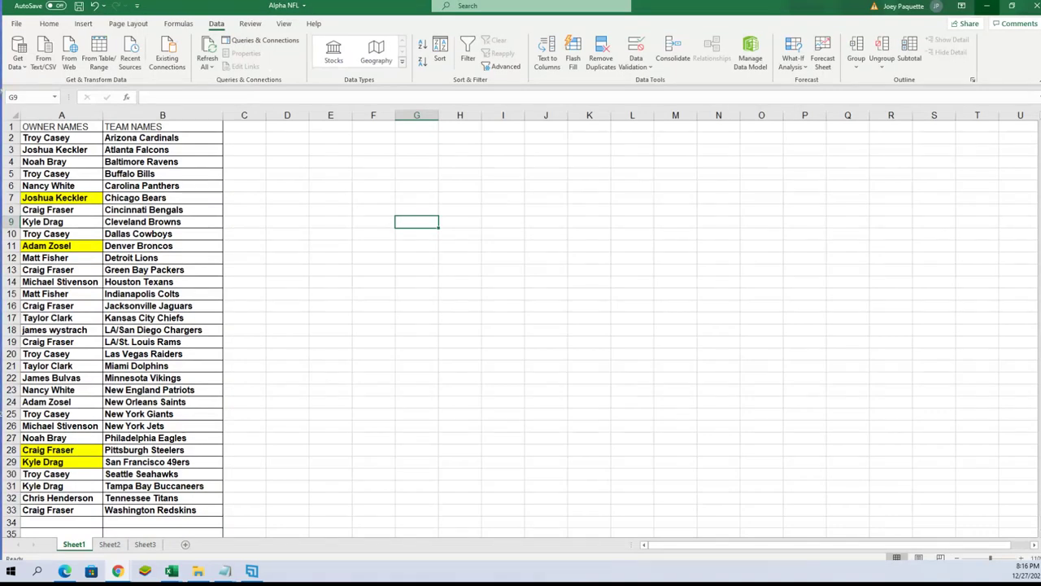
key(alt+Tab)
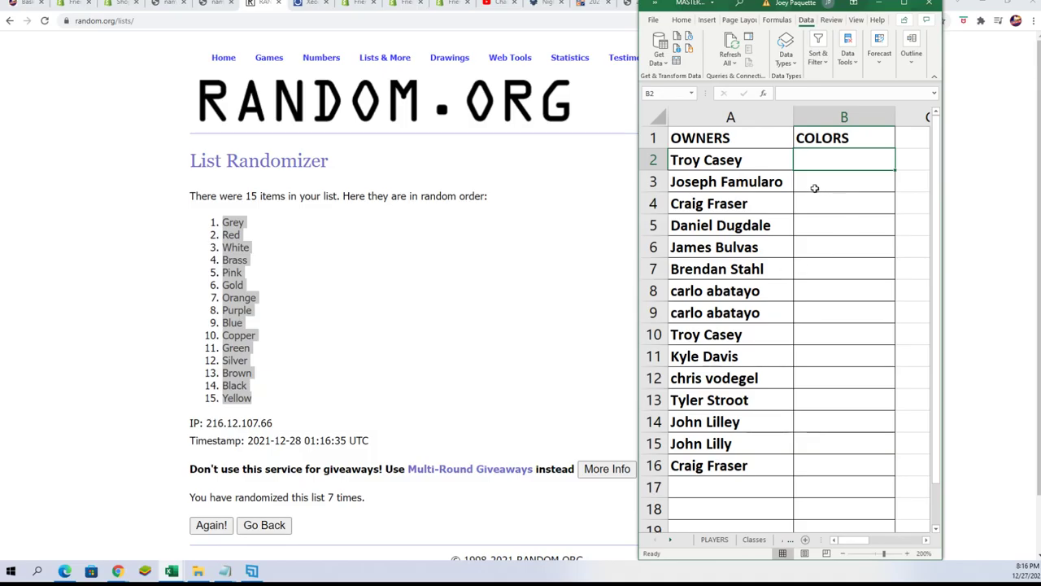
right_click(809, 157)
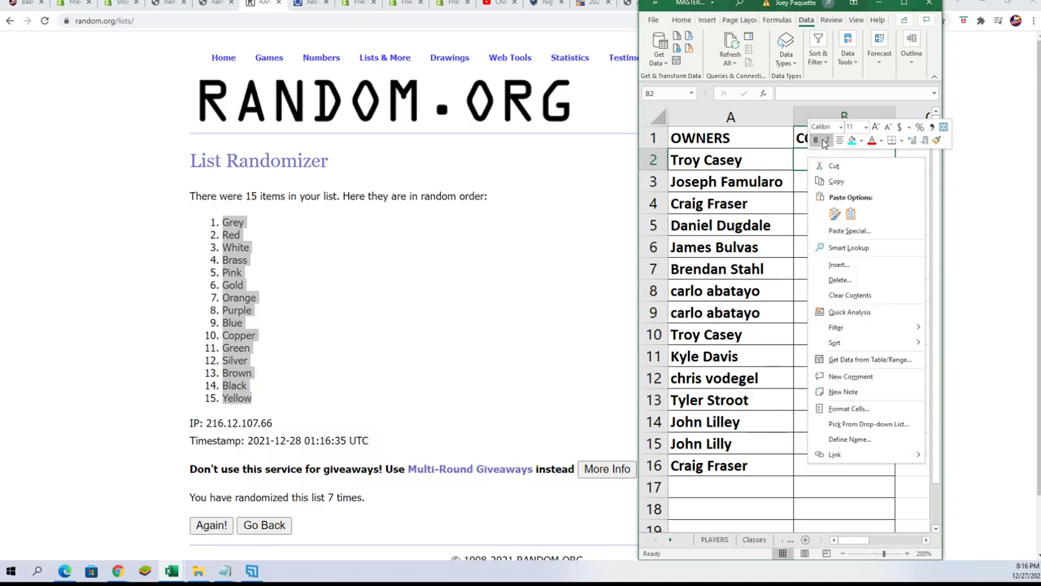
click(845, 231)
click(760, 172)
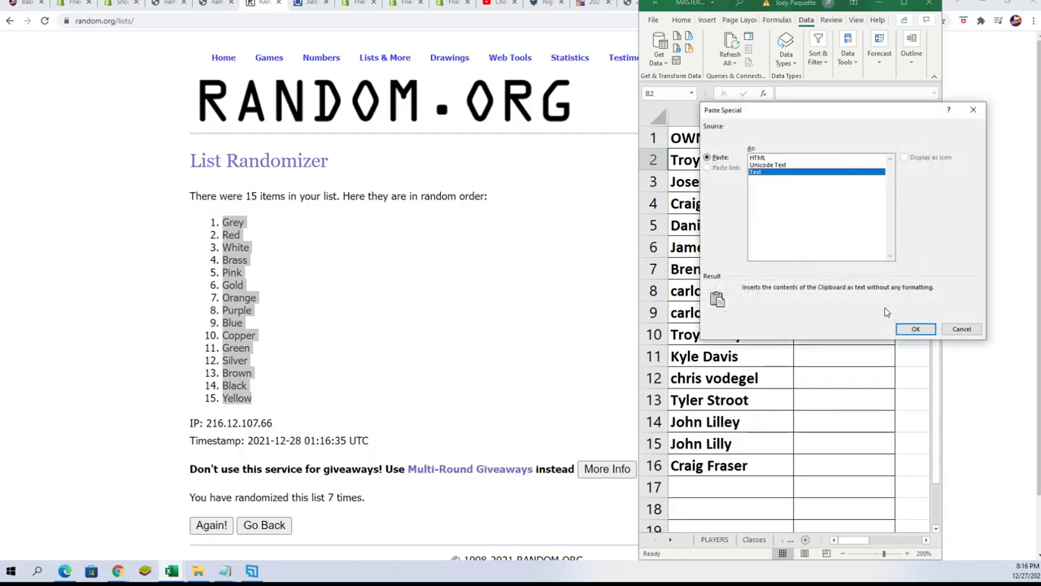
click(916, 329)
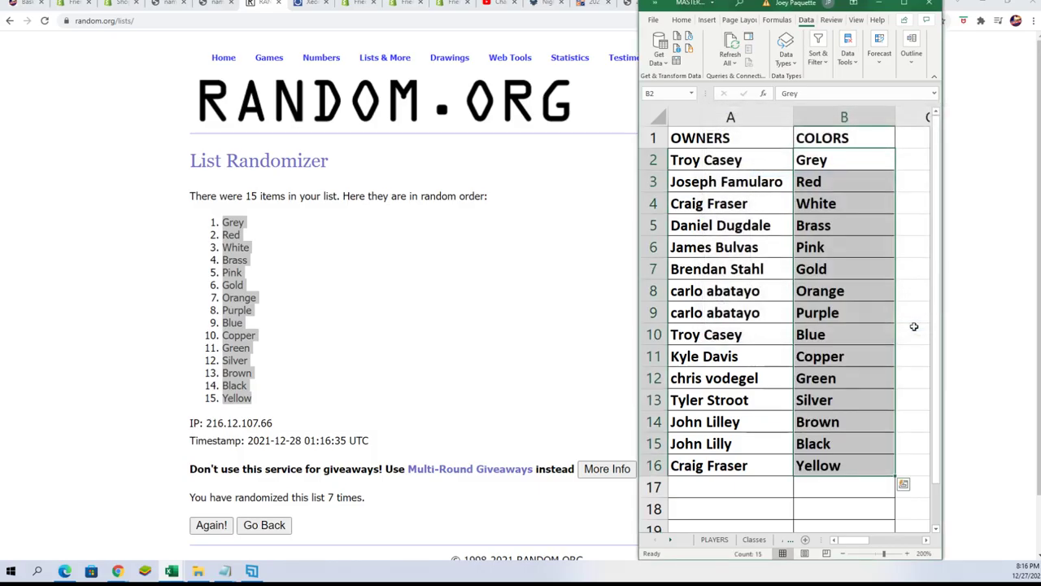